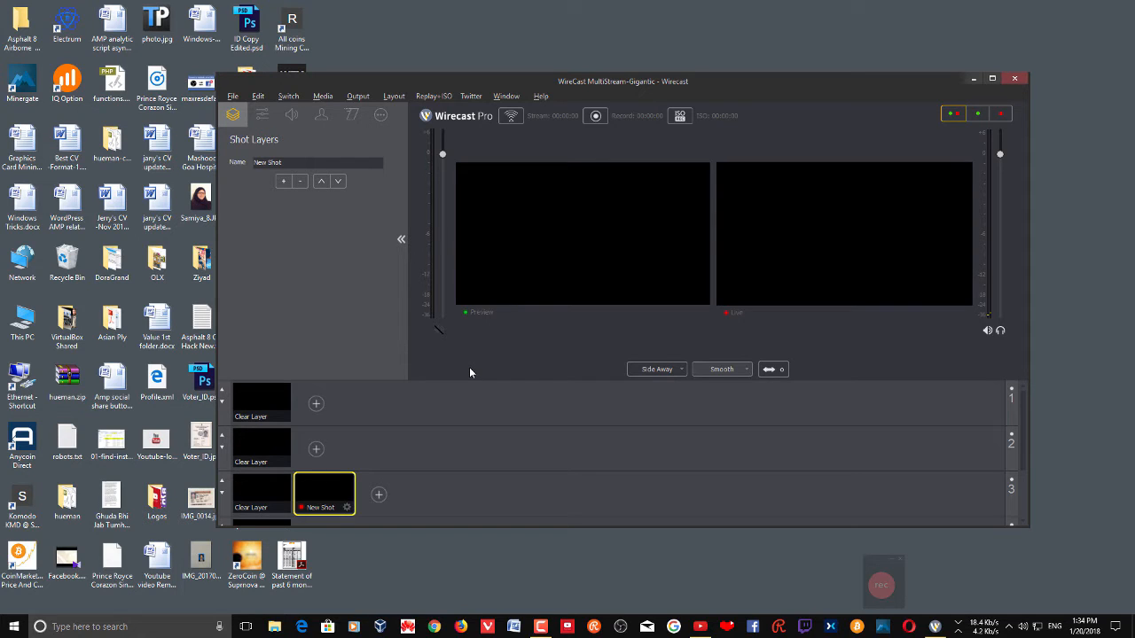
scroll(396, 508, down, 1)
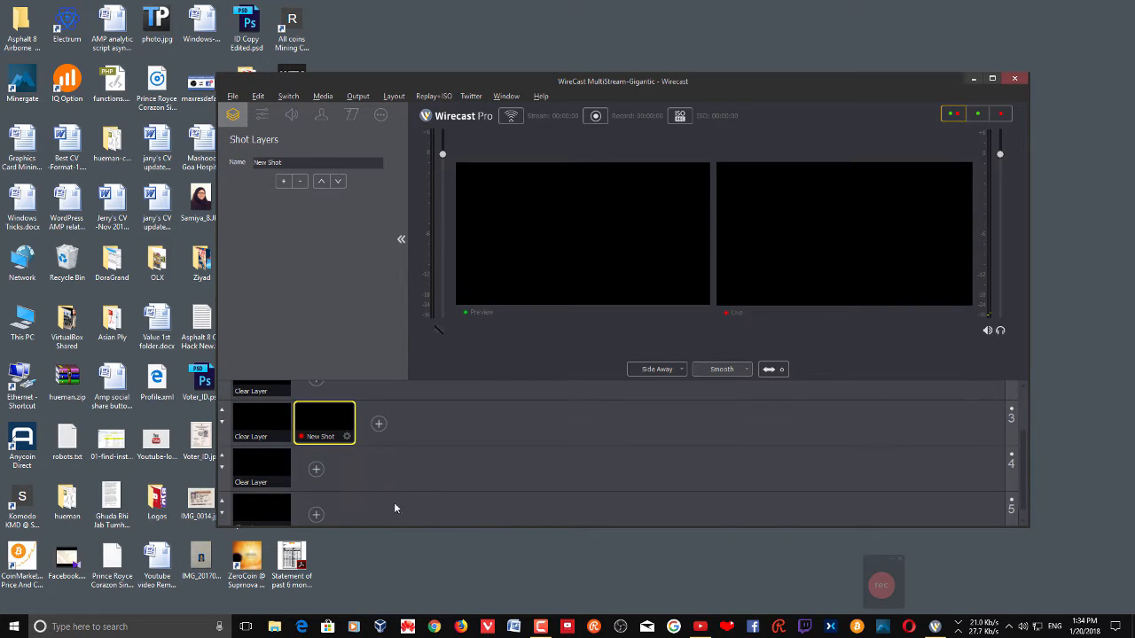
click(318, 433)
click(378, 424)
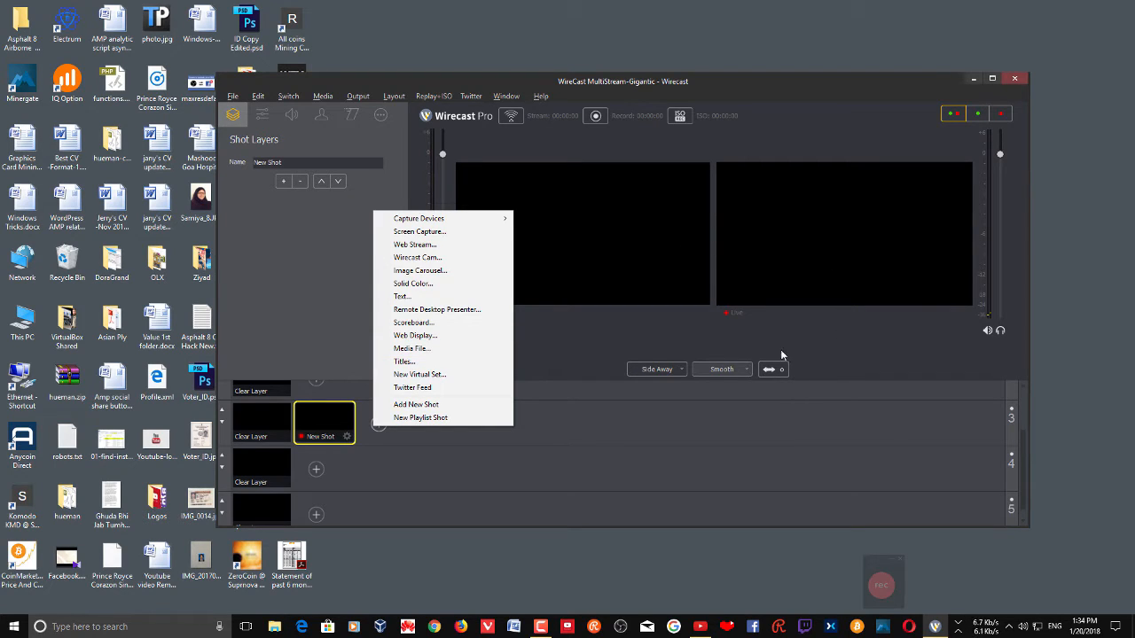
click(610, 310)
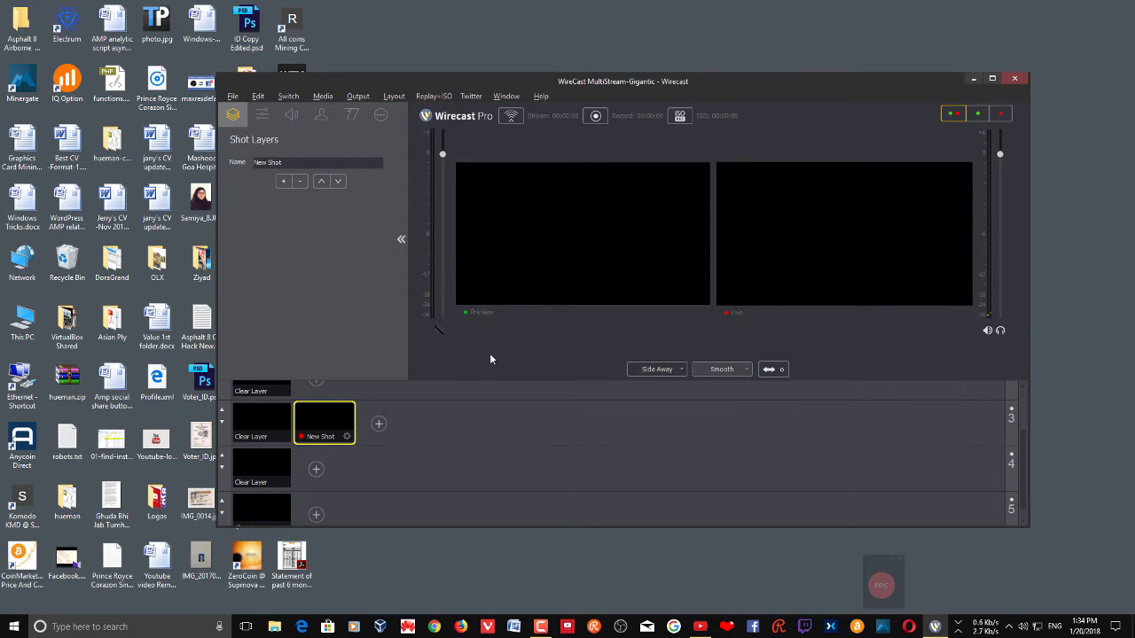
Step: Open the output settings and remove all existing outputs: Facebook, YouTube, Twitch, Mixer and Restream.io
click(358, 96)
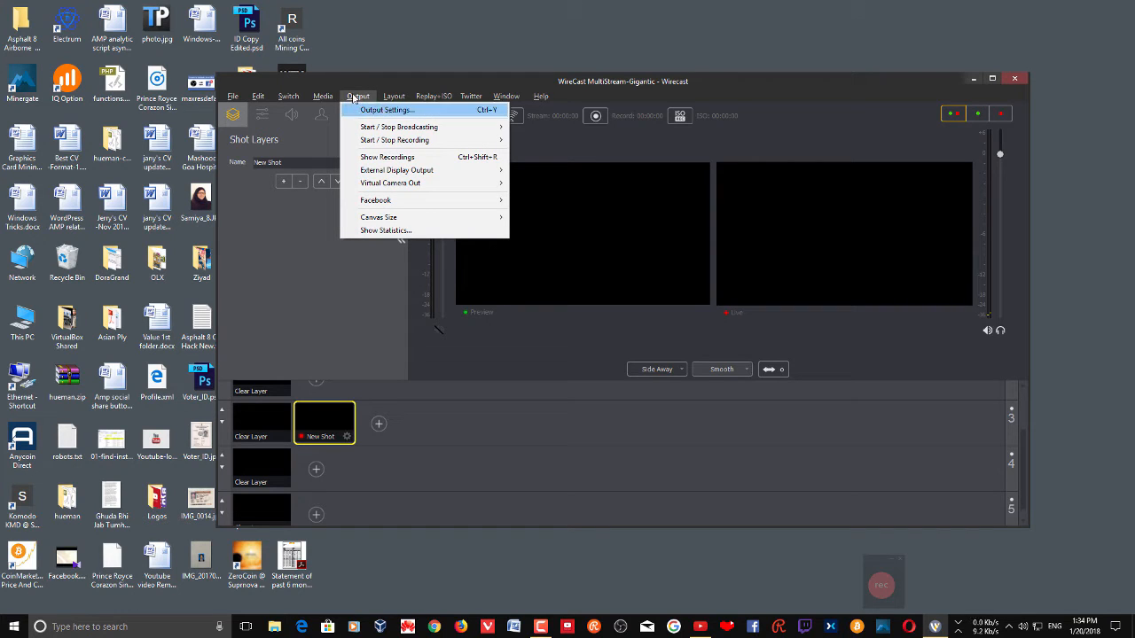
click(357, 82)
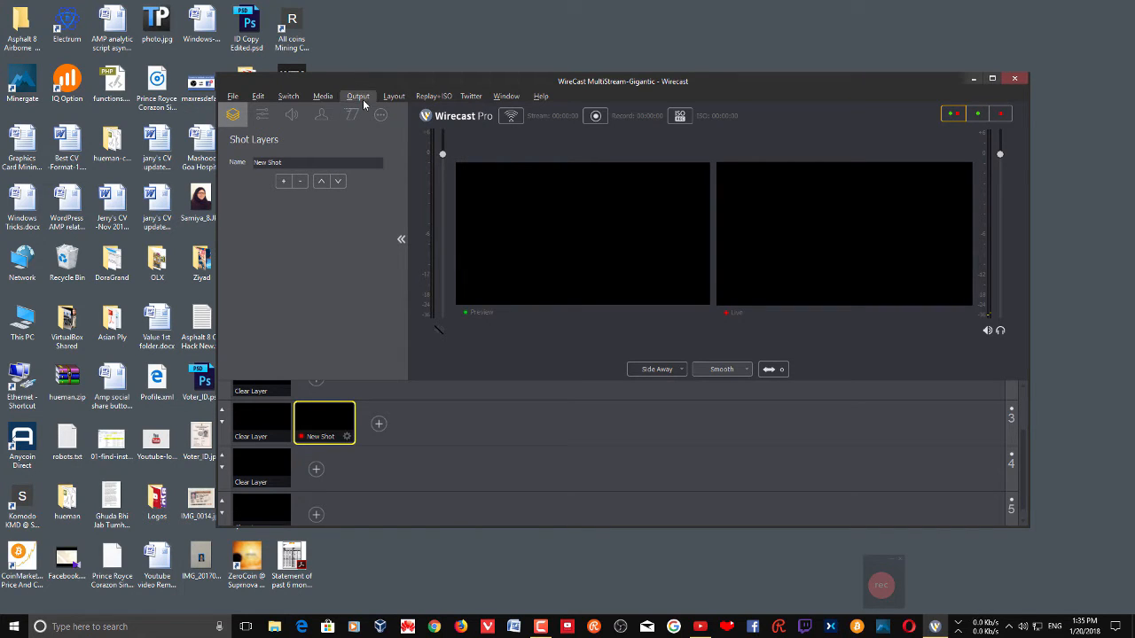
click(363, 98)
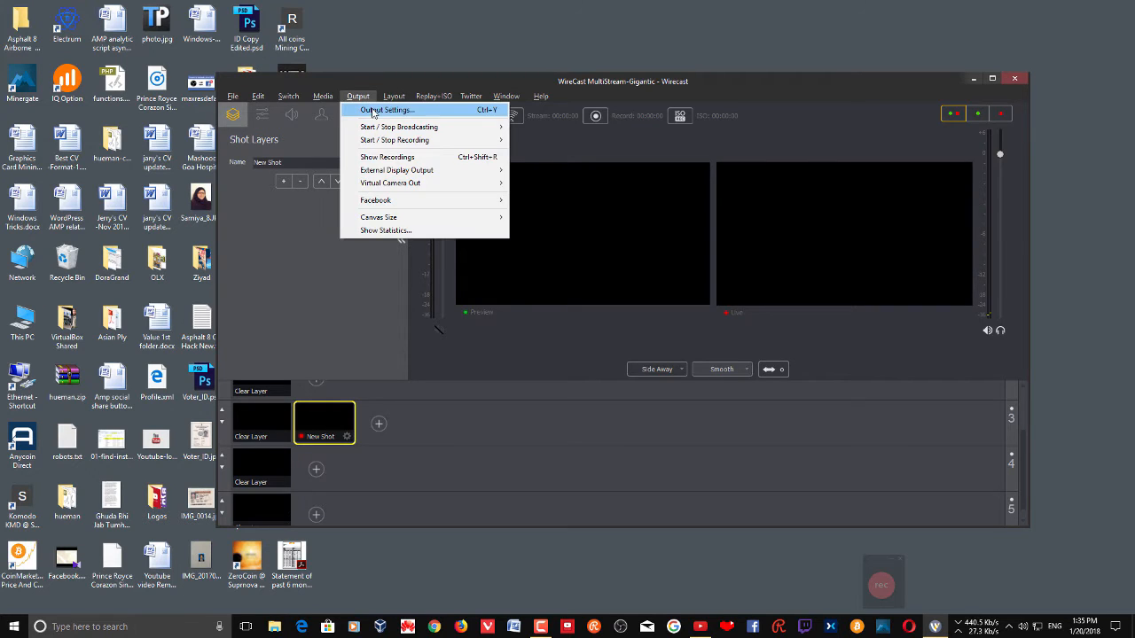
click(377, 113)
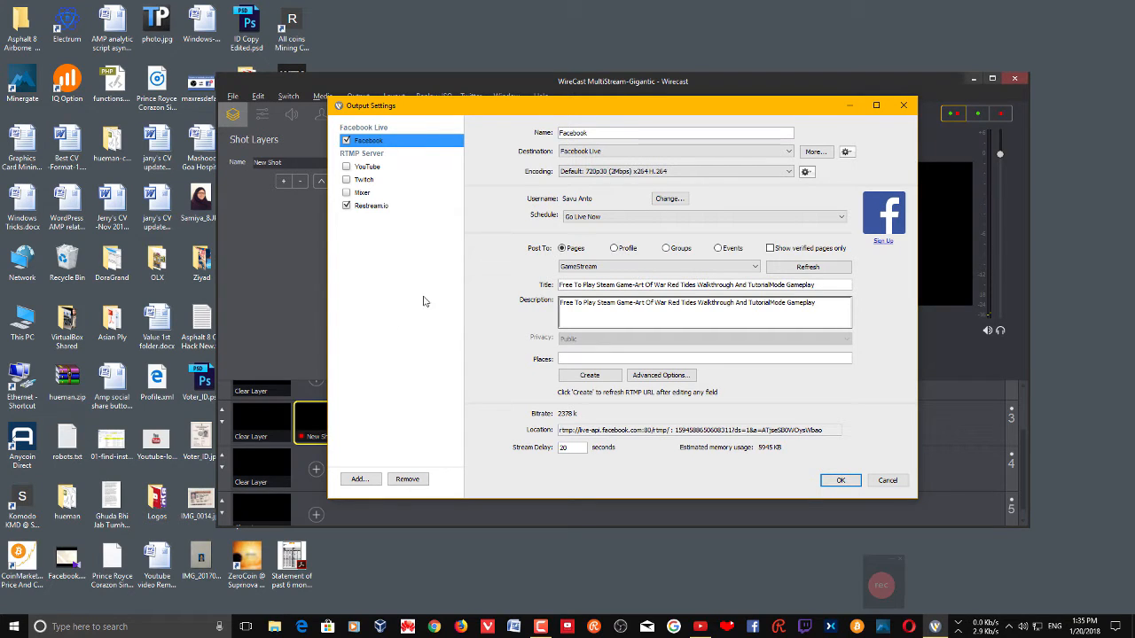
click(413, 482)
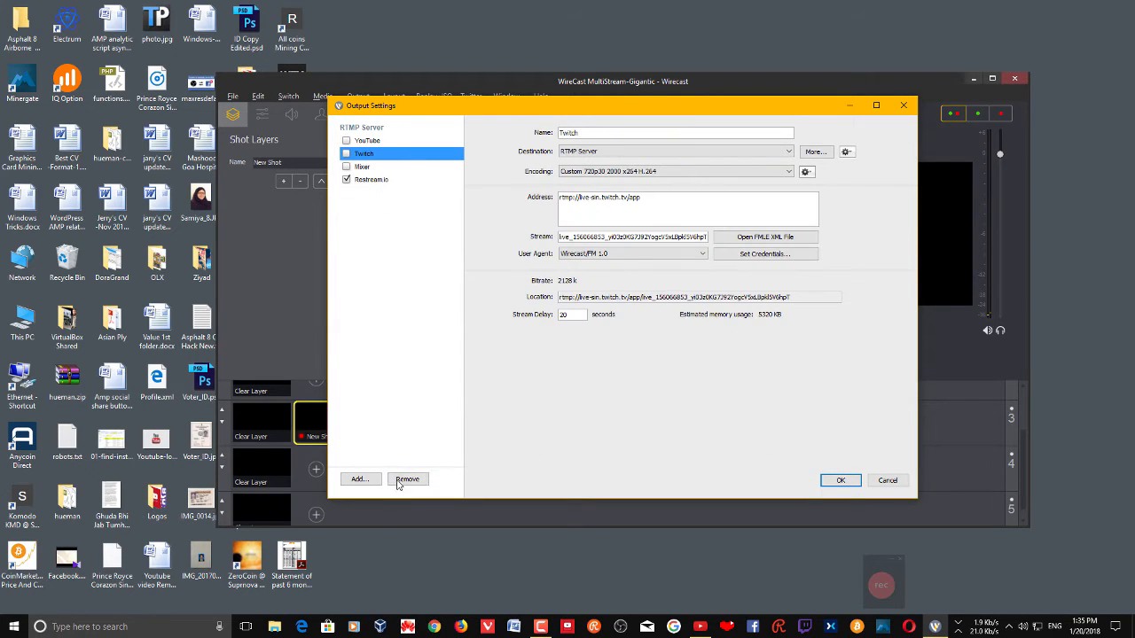
click(399, 483)
click(400, 483)
click(401, 484)
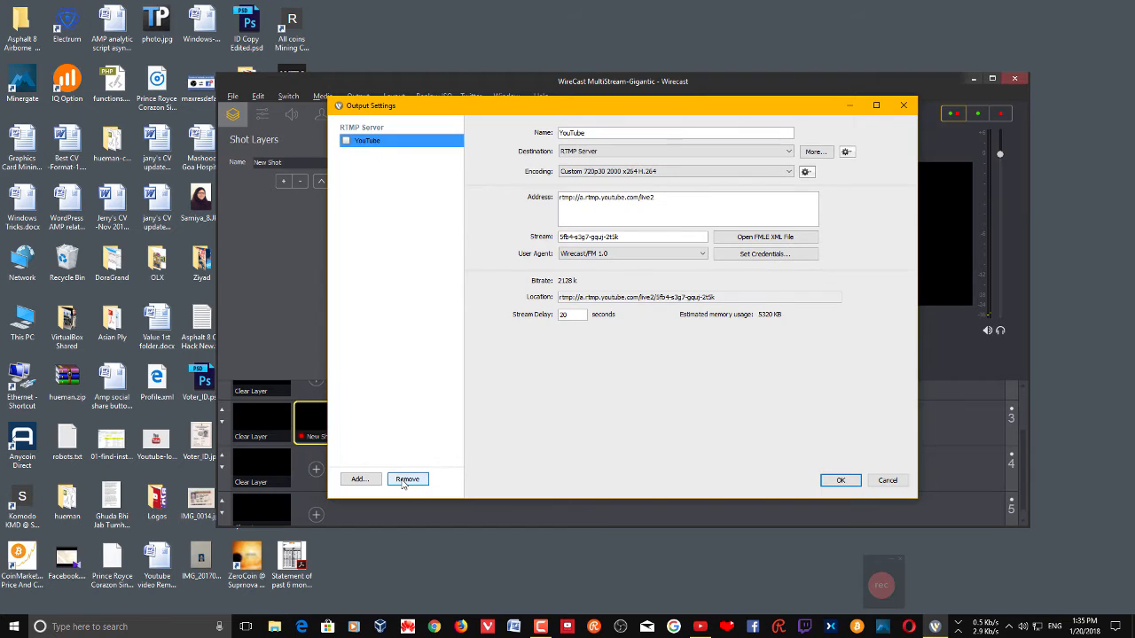
click(406, 480)
click(651, 337)
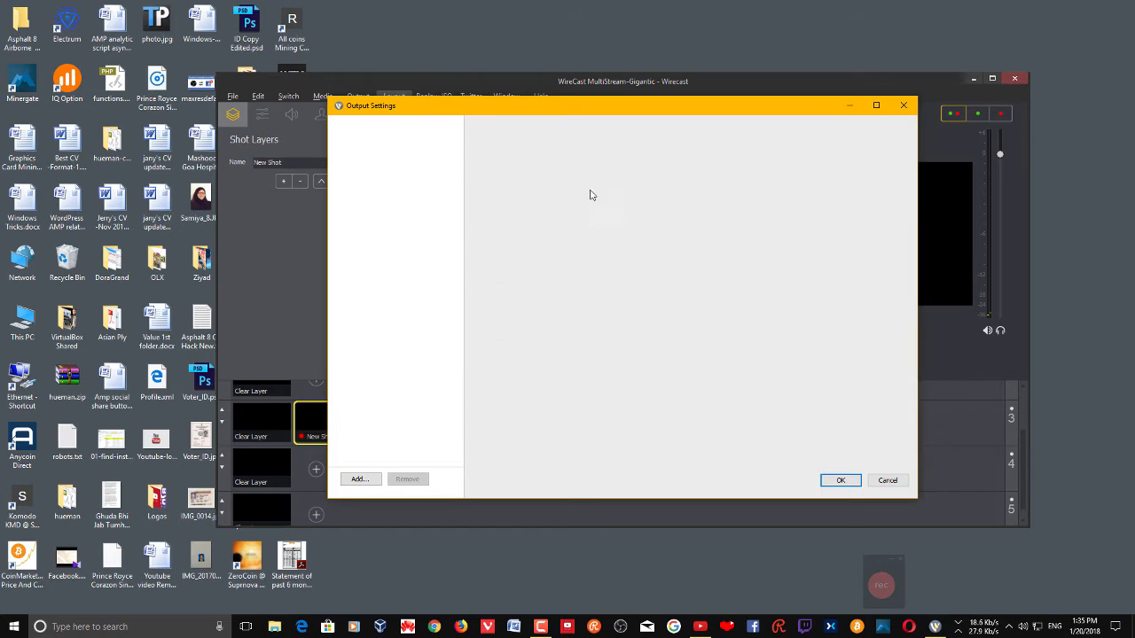
Step: Add a new output with Facebook Live as its destination
click(353, 479)
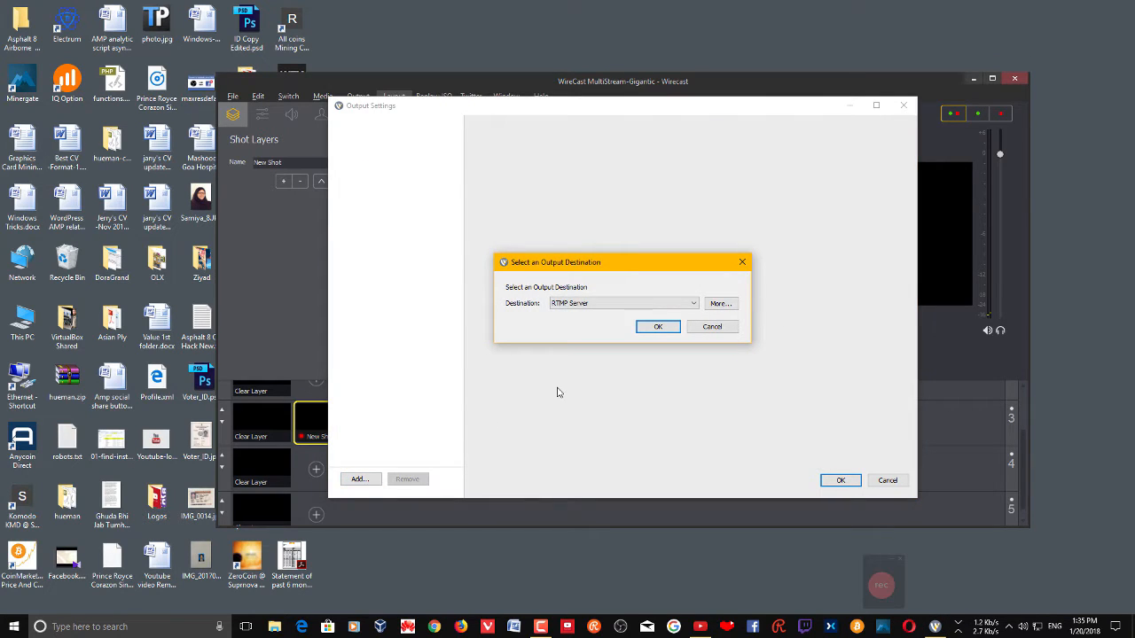
click(641, 305)
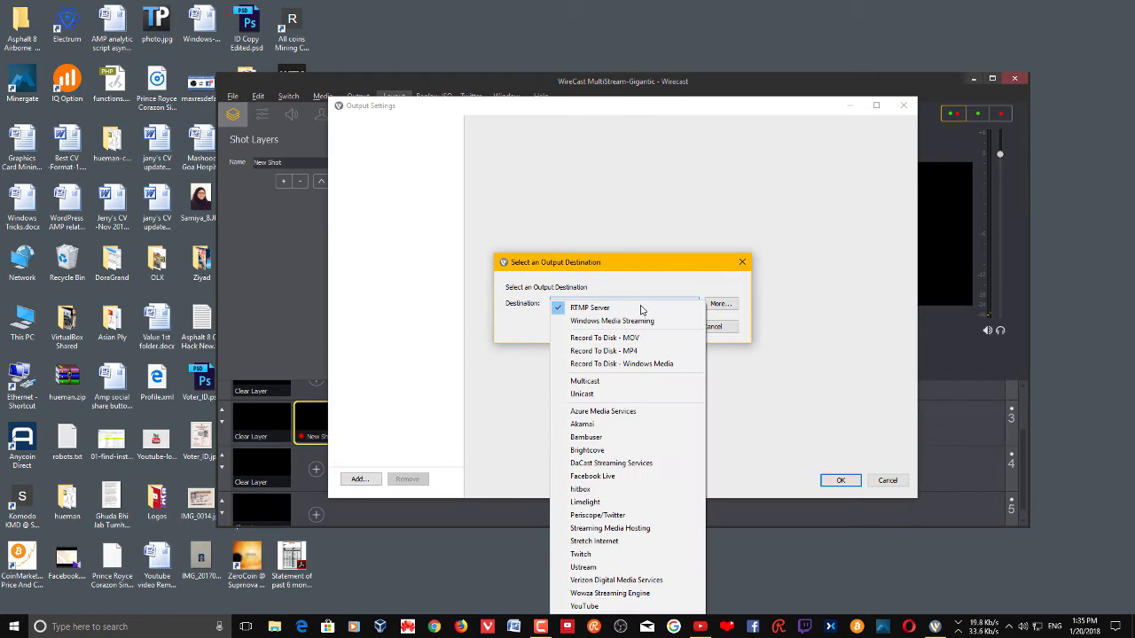
click(641, 308)
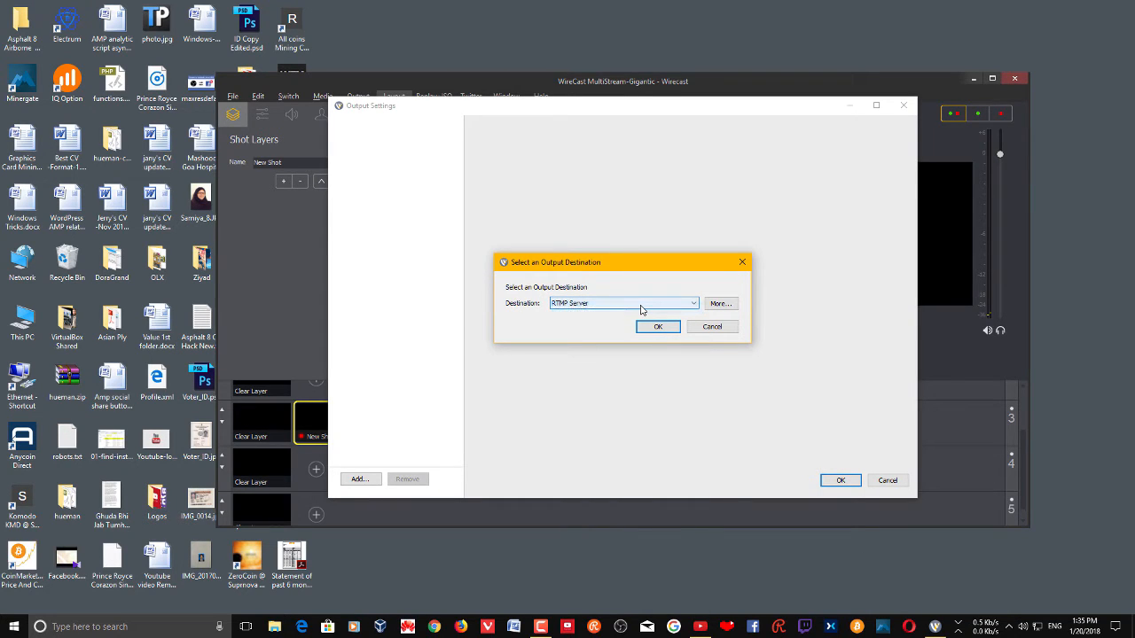
click(626, 307)
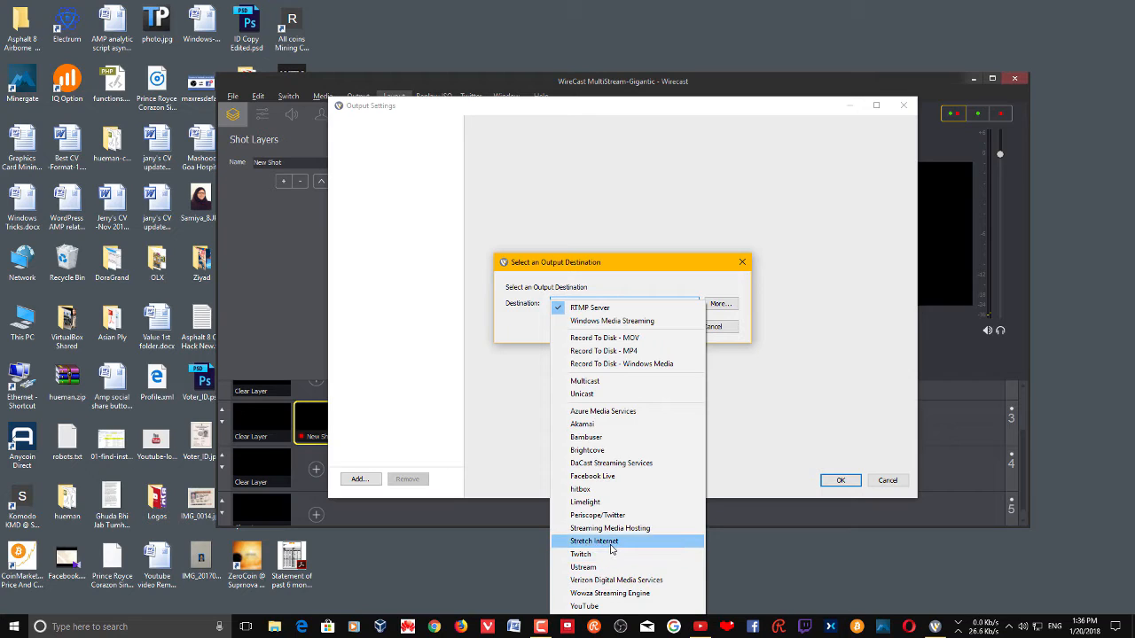
click(649, 484)
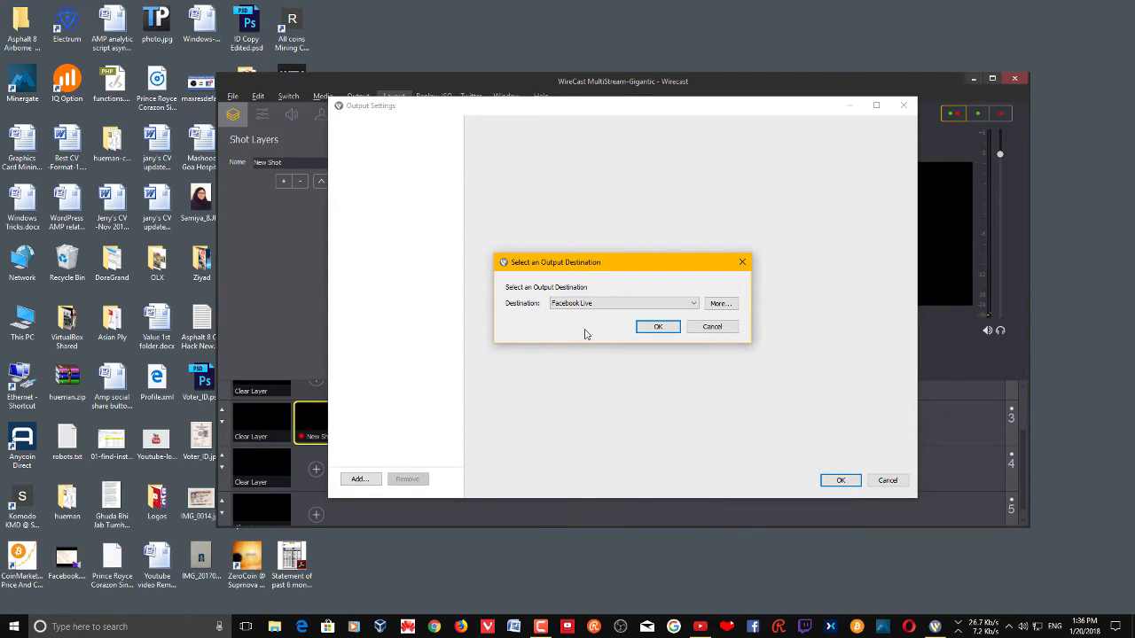
click(658, 327)
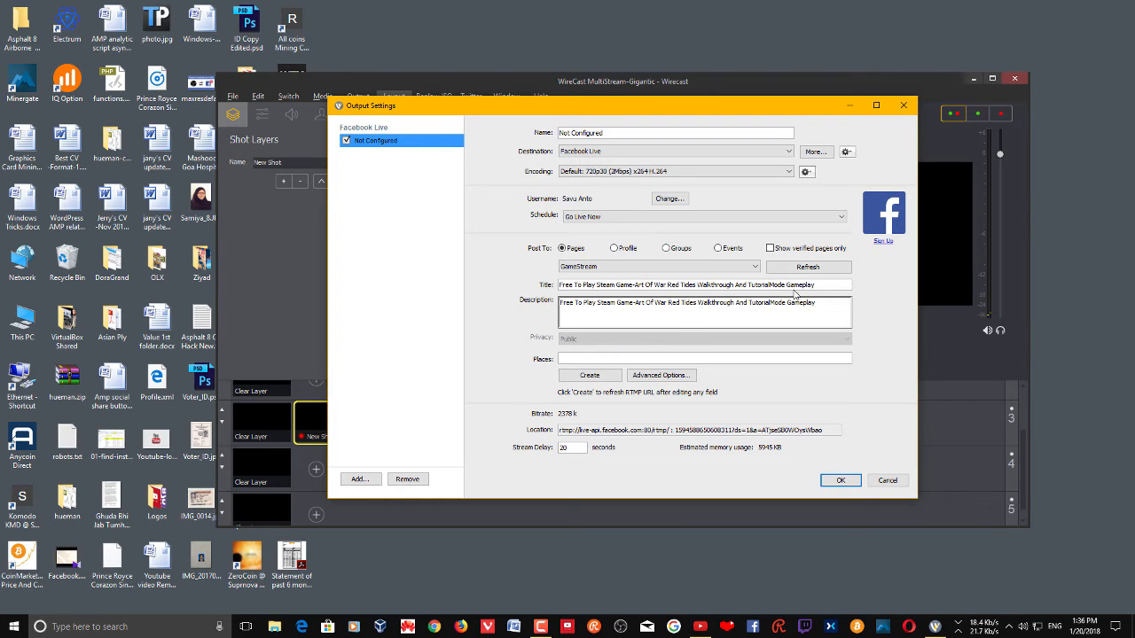
Step: Clear the title and the description of the Facebook Live output
drag(821, 285, 374, 304)
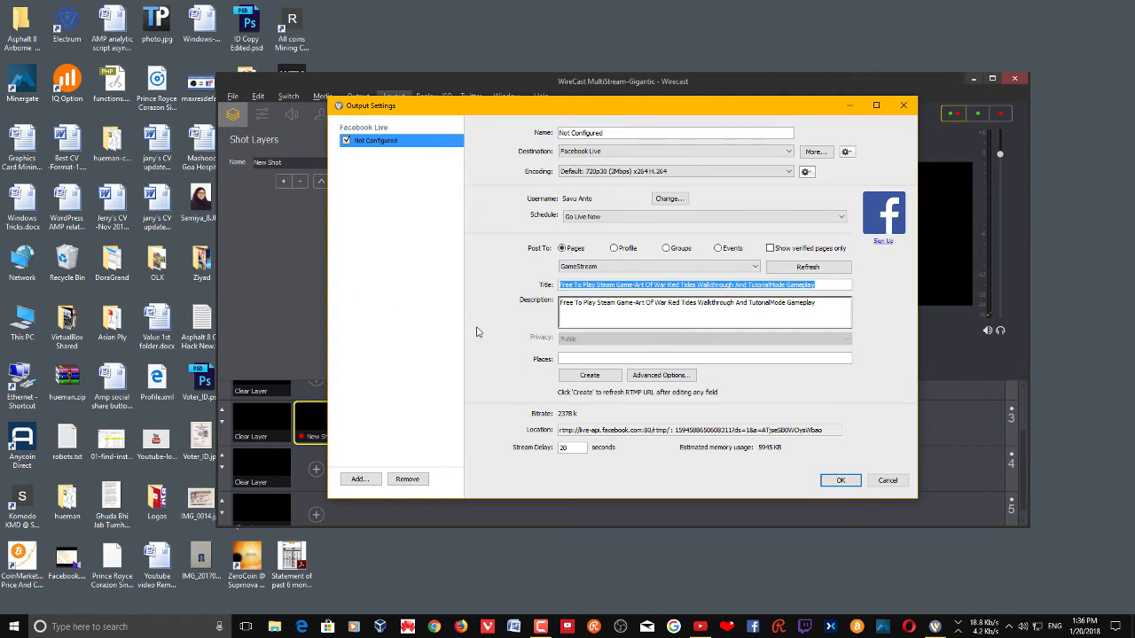
key(BackSpace)
drag(821, 302, 517, 309)
key(BackSpace)
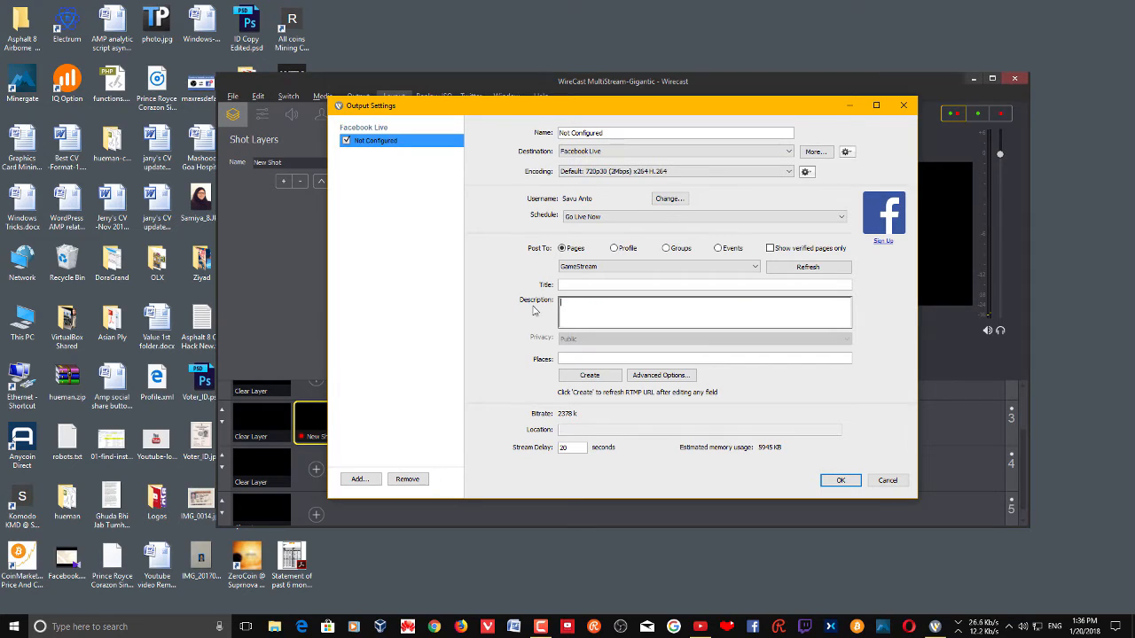
Step: Bring up the Facebook login form for changing the output's account, look over its fields and dismiss it
click(838, 266)
click(755, 167)
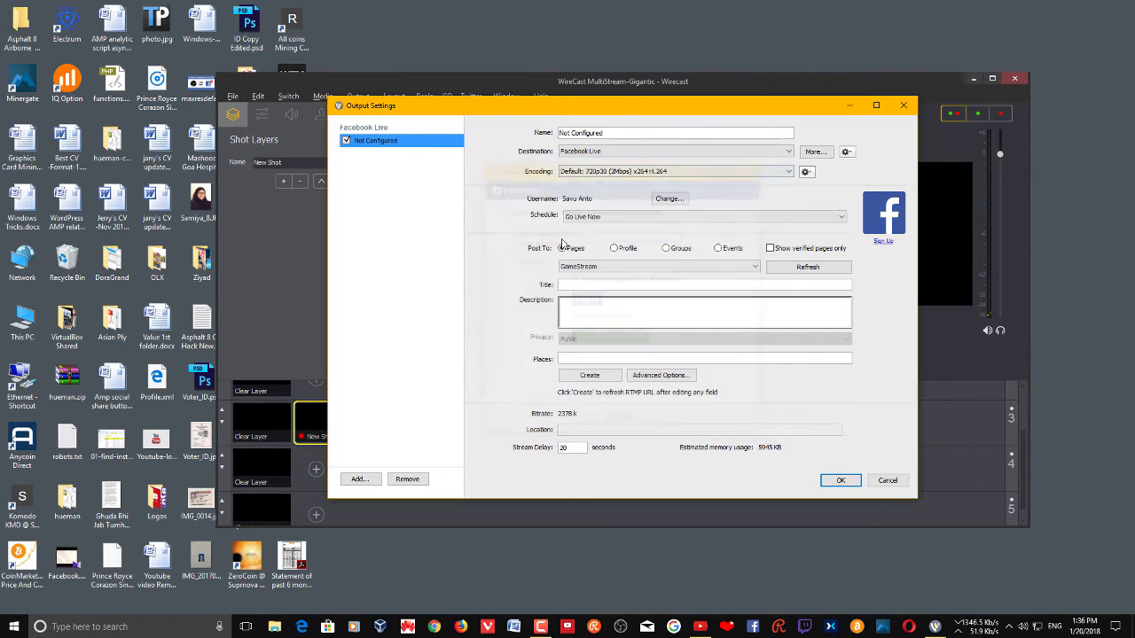
click(667, 199)
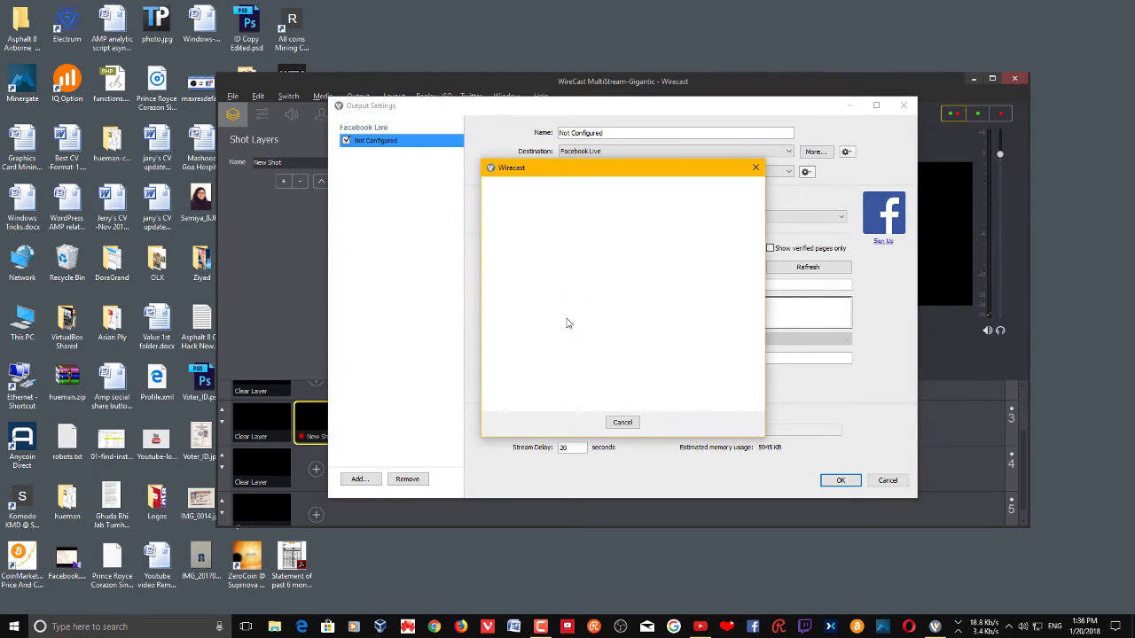
drag(675, 172, 461, 187)
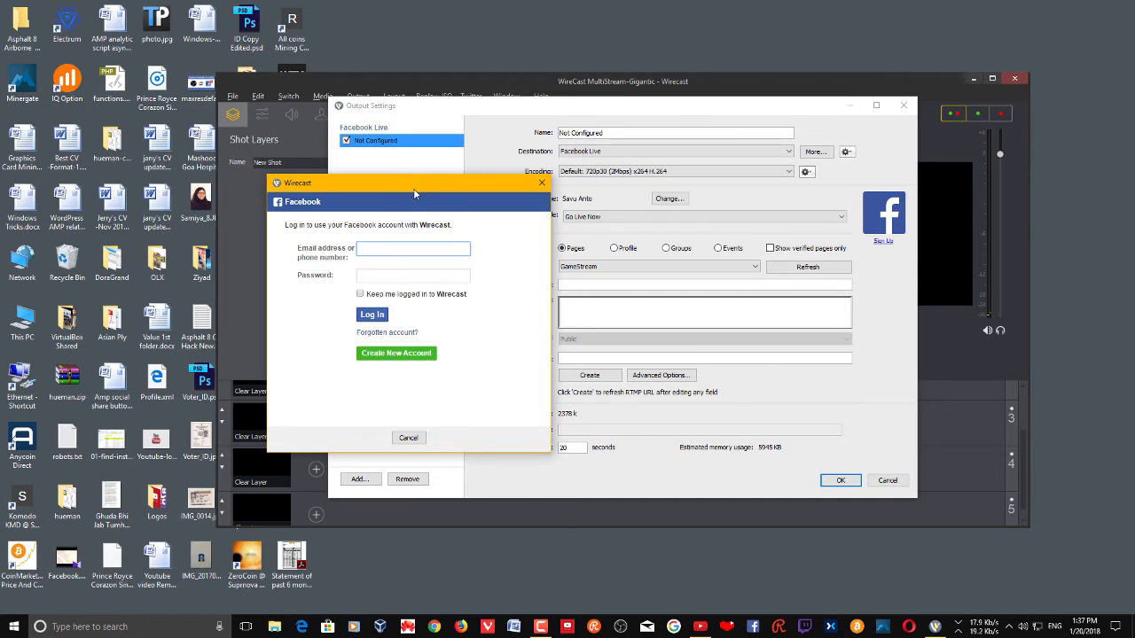
drag(413, 194, 621, 193)
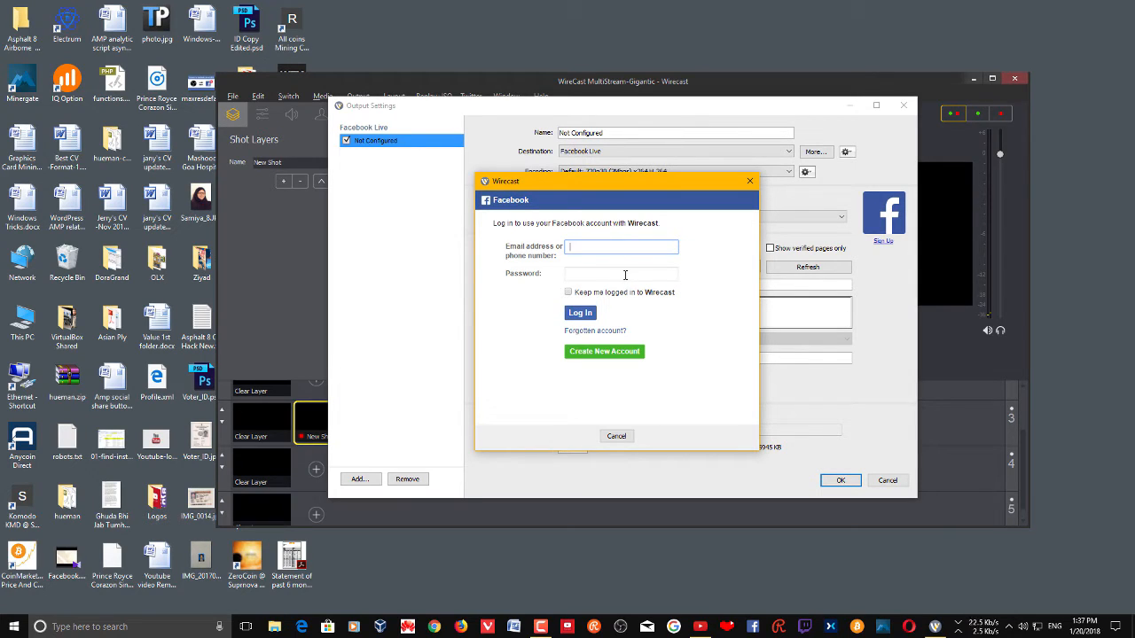
click(624, 275)
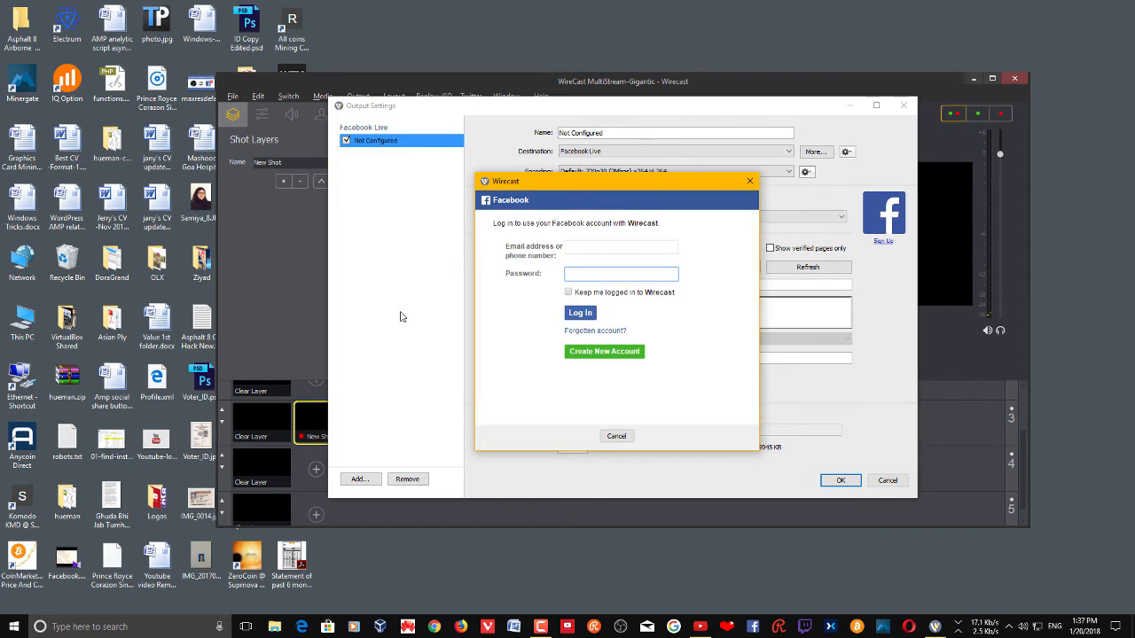
click(749, 181)
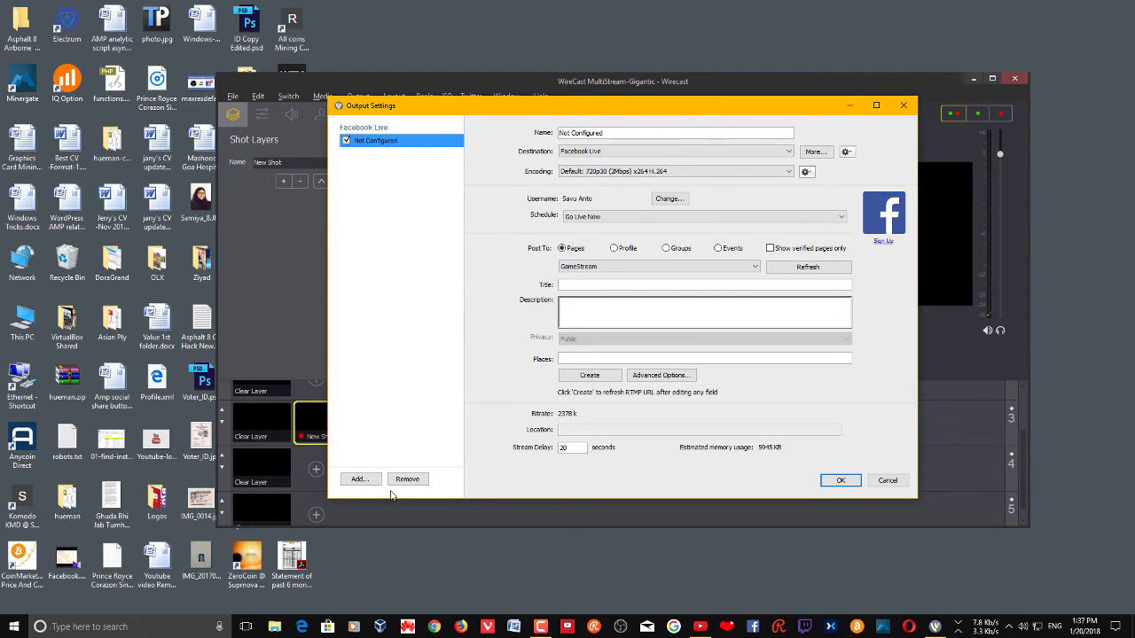
Step: Add a second output with YouTube as its destination
click(360, 479)
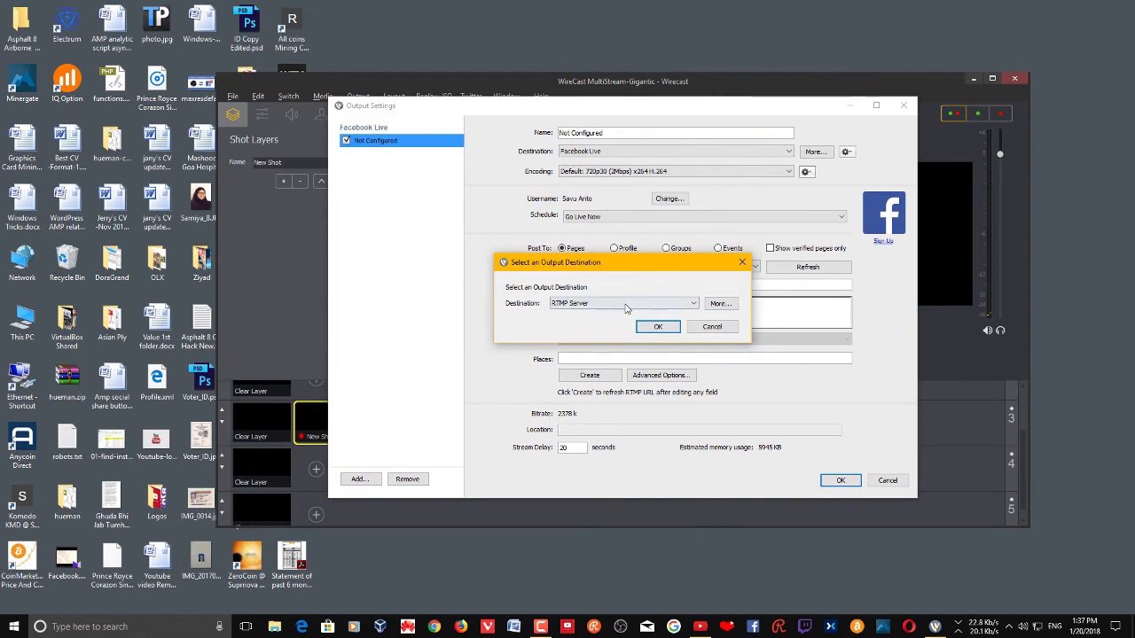
click(627, 305)
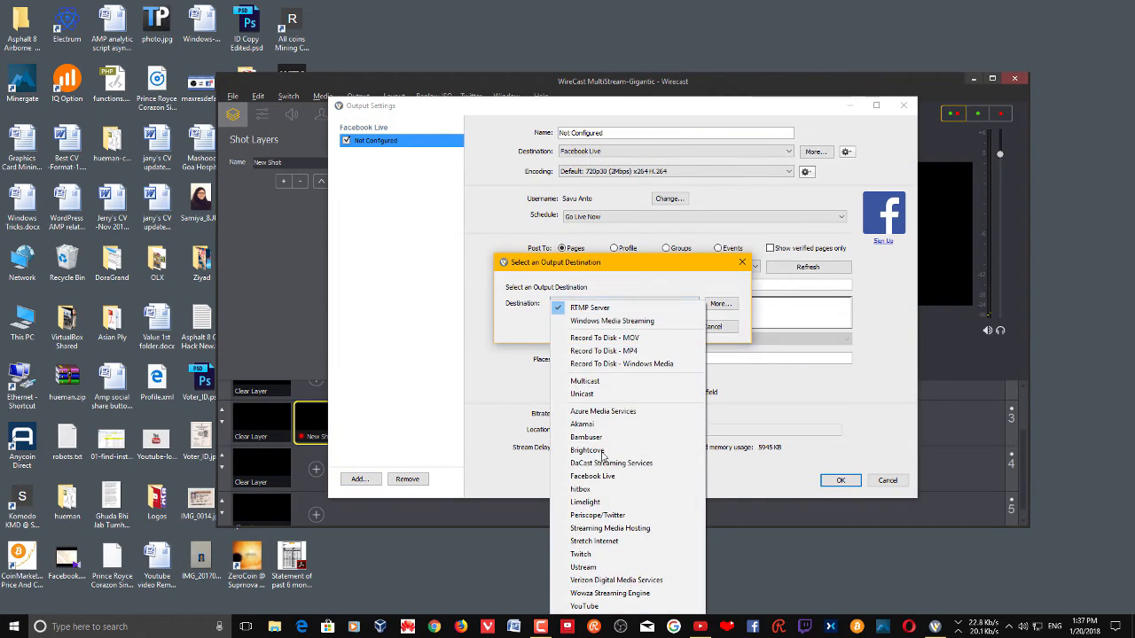
click(607, 607)
click(658, 327)
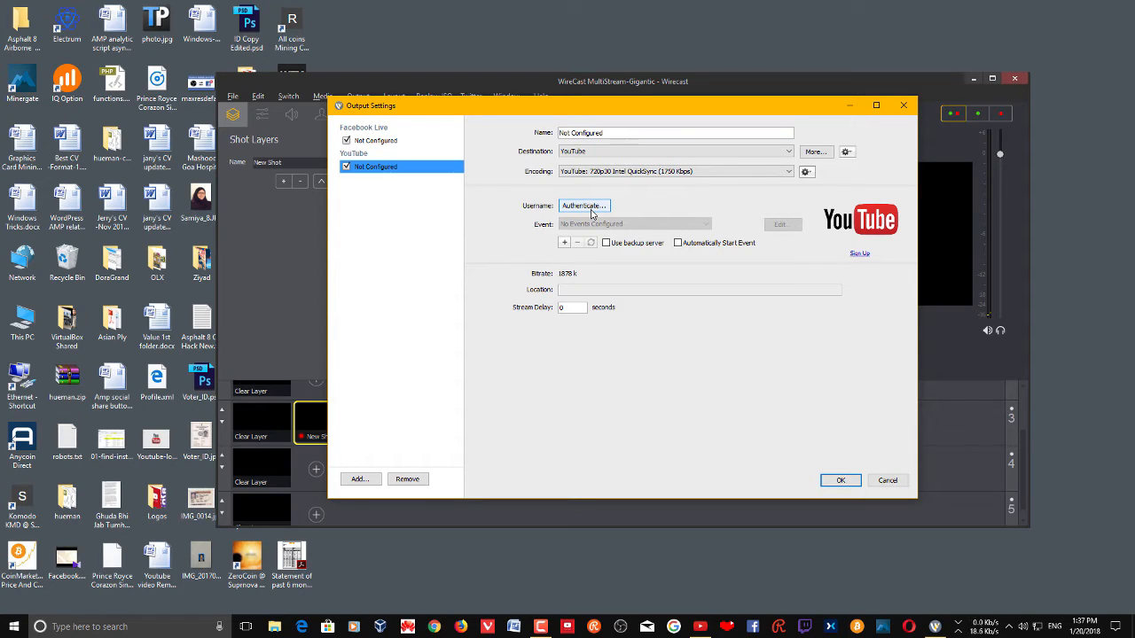
Step: Authenticate the YouTube output by signing in to Google with the account's e-mail and password
click(600, 207)
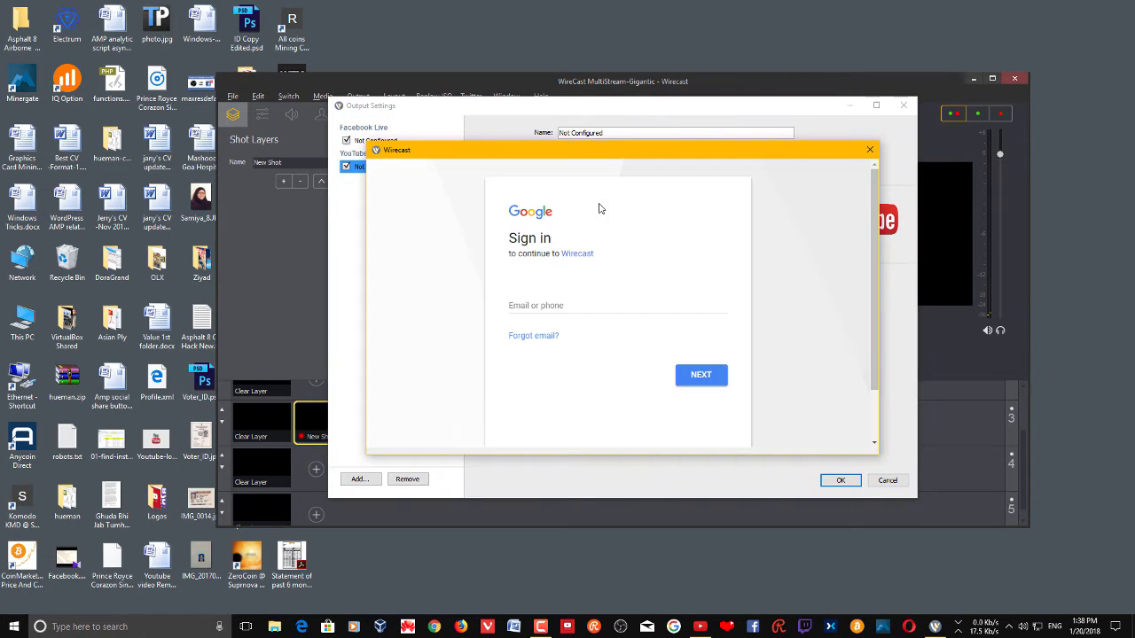
click(585, 296)
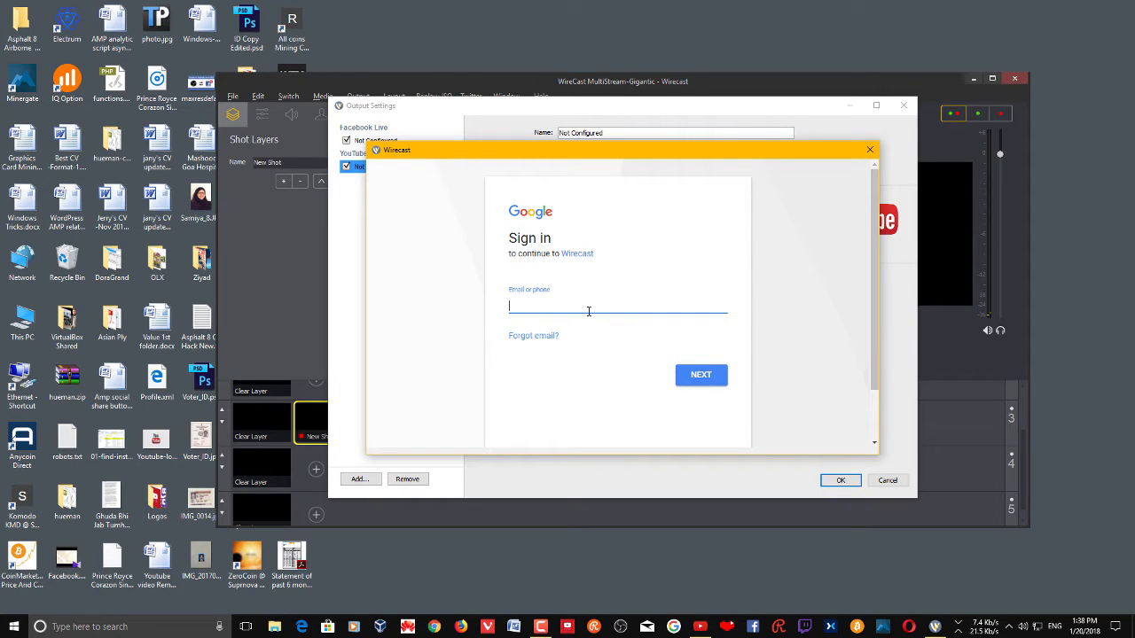
text(g)
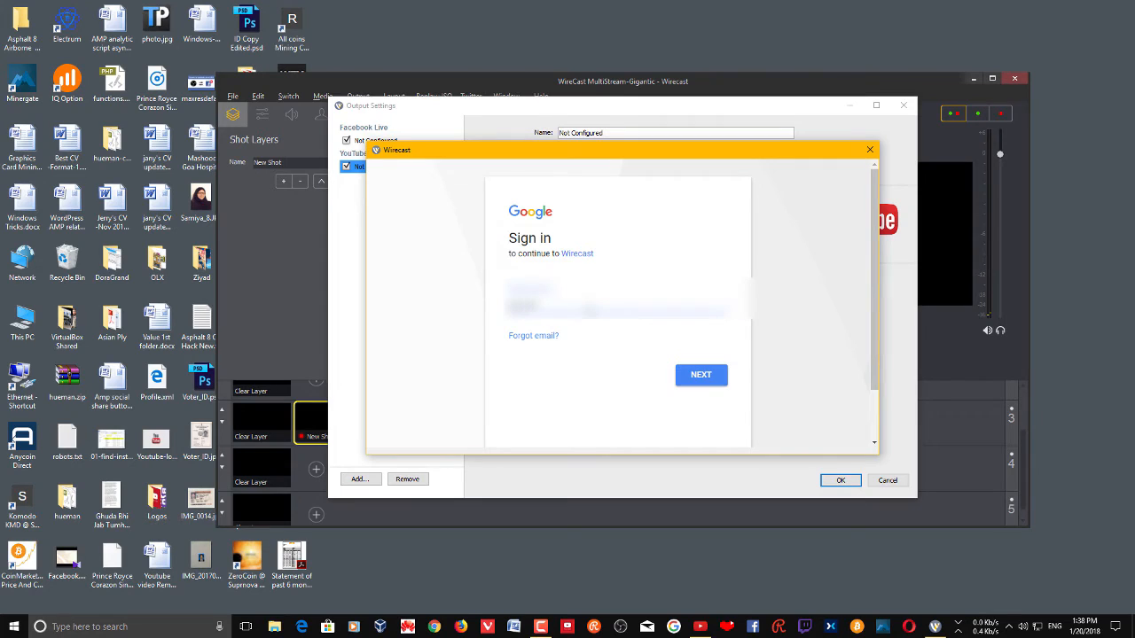
key(Return)
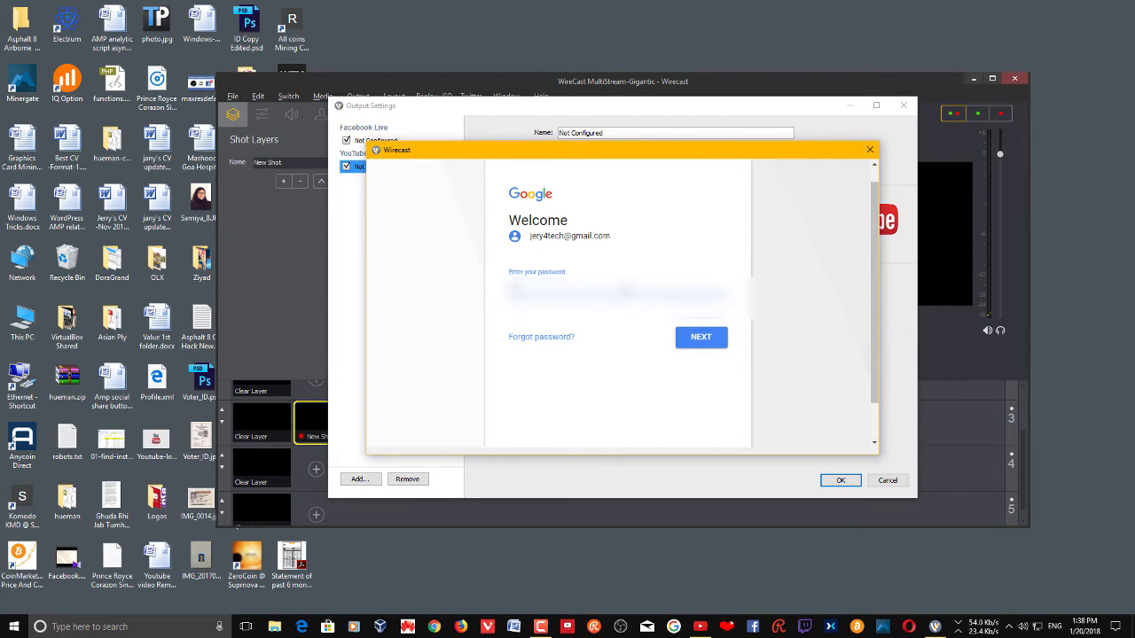
click(713, 337)
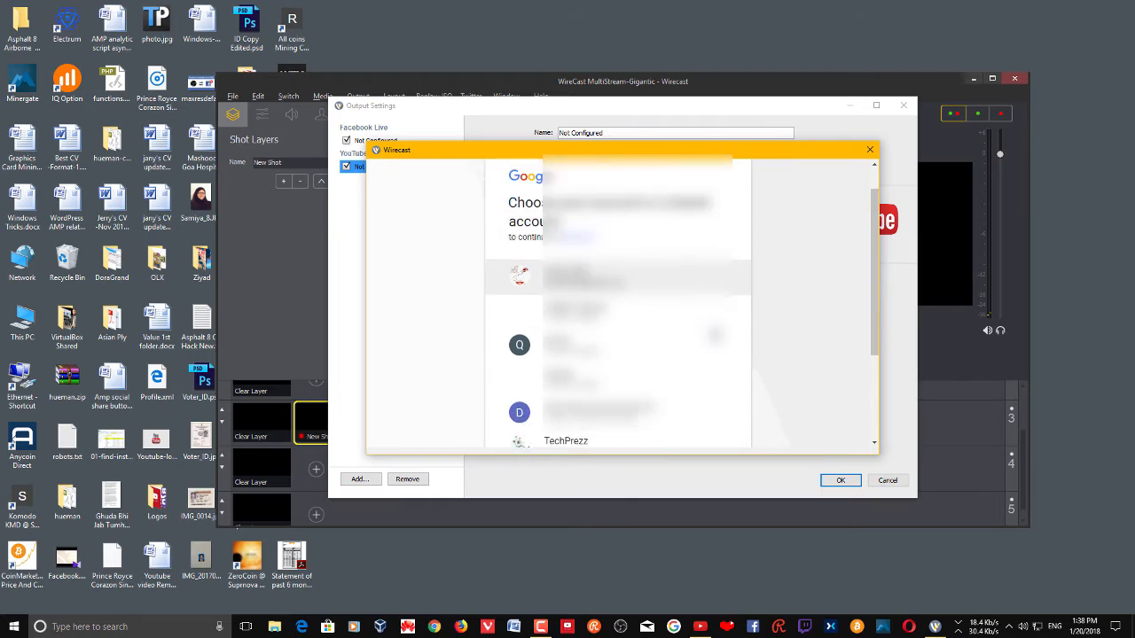
Step: Choose the TechPrezz channel account and allow Wirecast to manage its YouTube account
scroll(715, 335, down, 1)
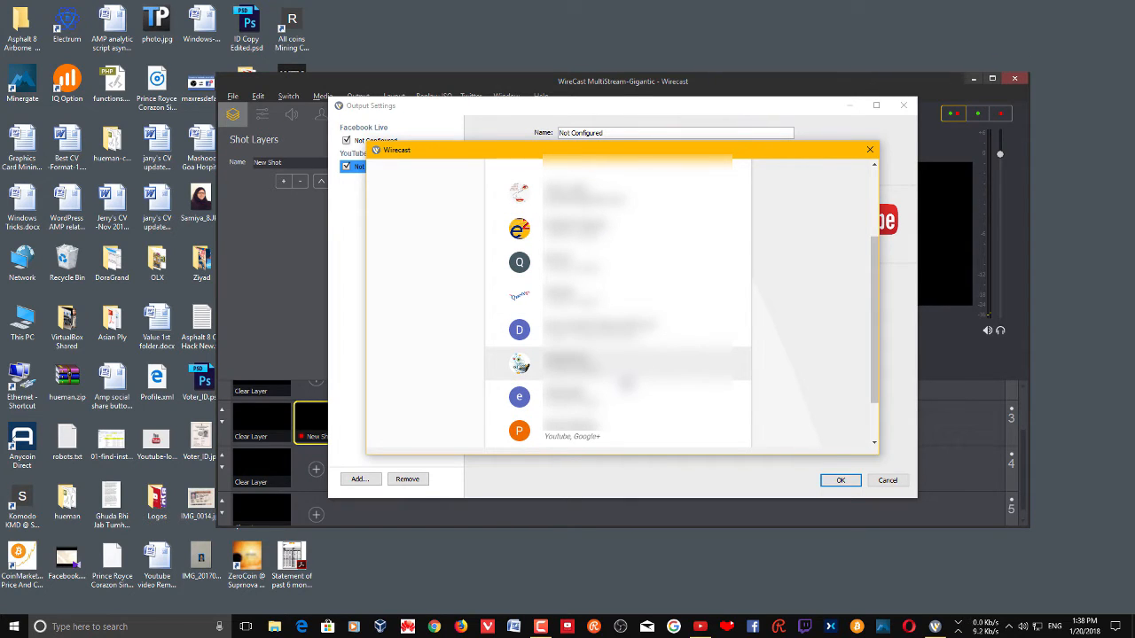
click(628, 375)
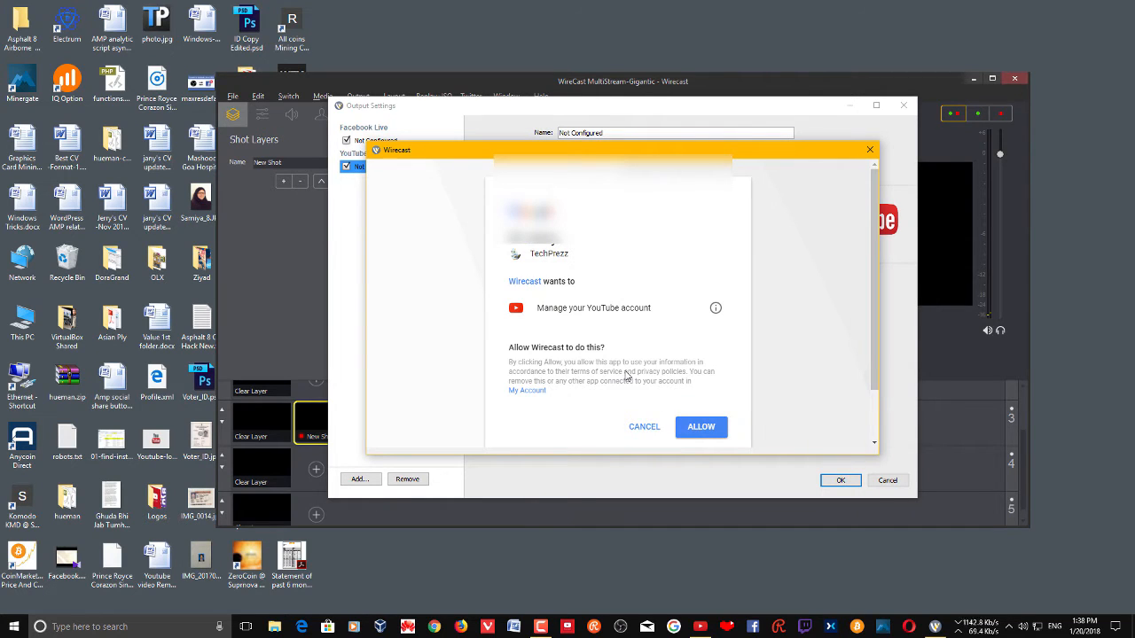
click(696, 426)
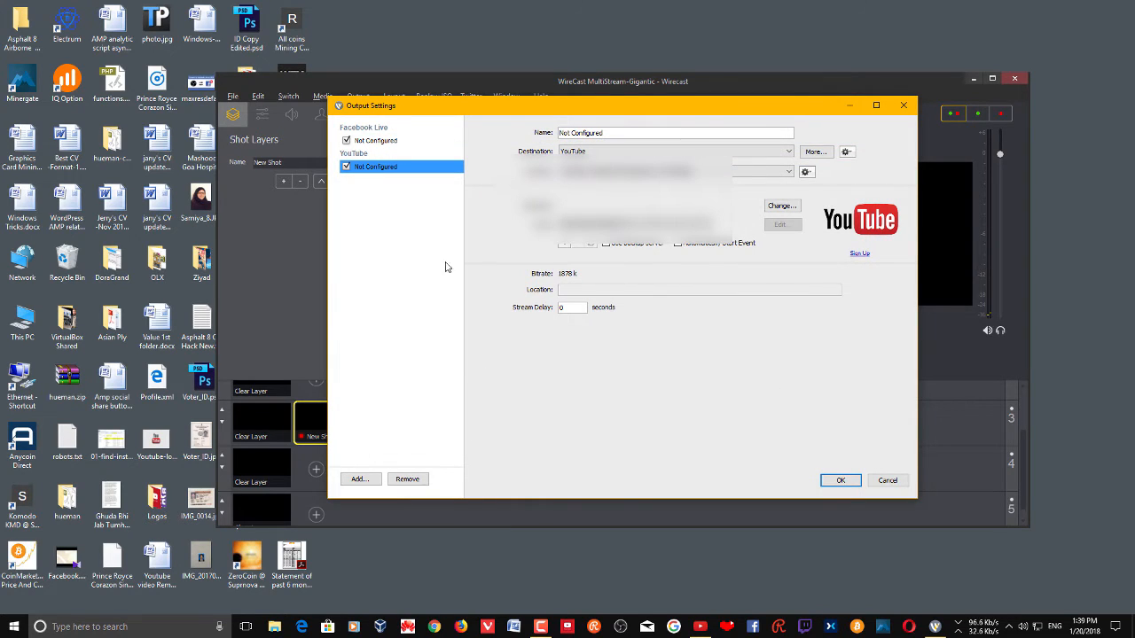
Step: Name the YouTube output "YouTUbe" and the Facebook Live output "Facebook"
triple_click(612, 132)
text(You)
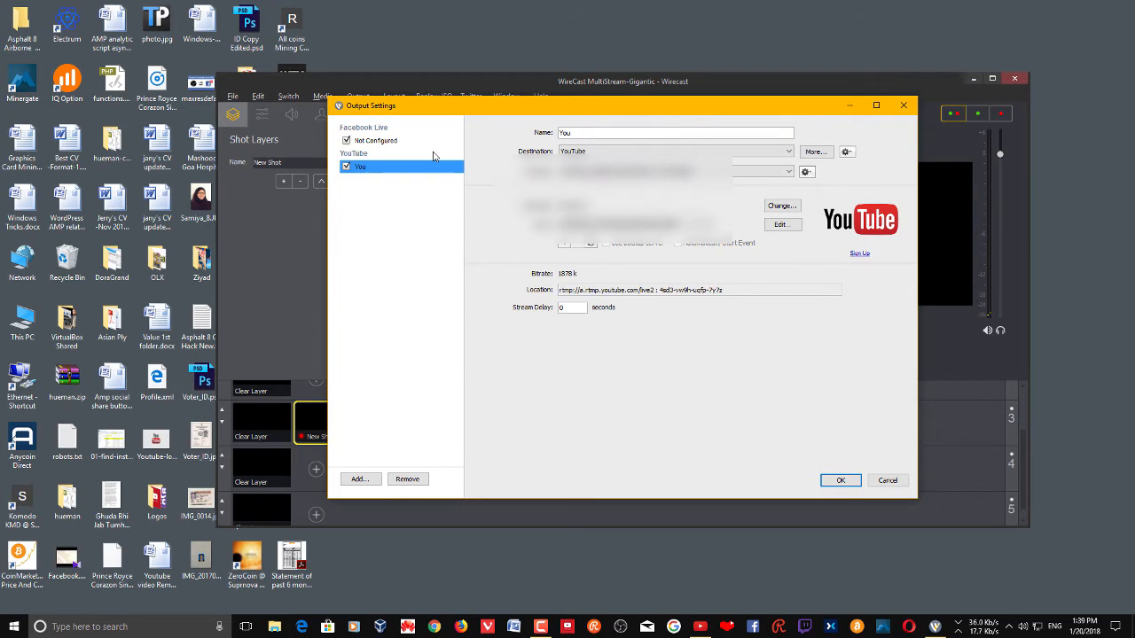
text(TUbe)
click(383, 141)
triple_click(616, 133)
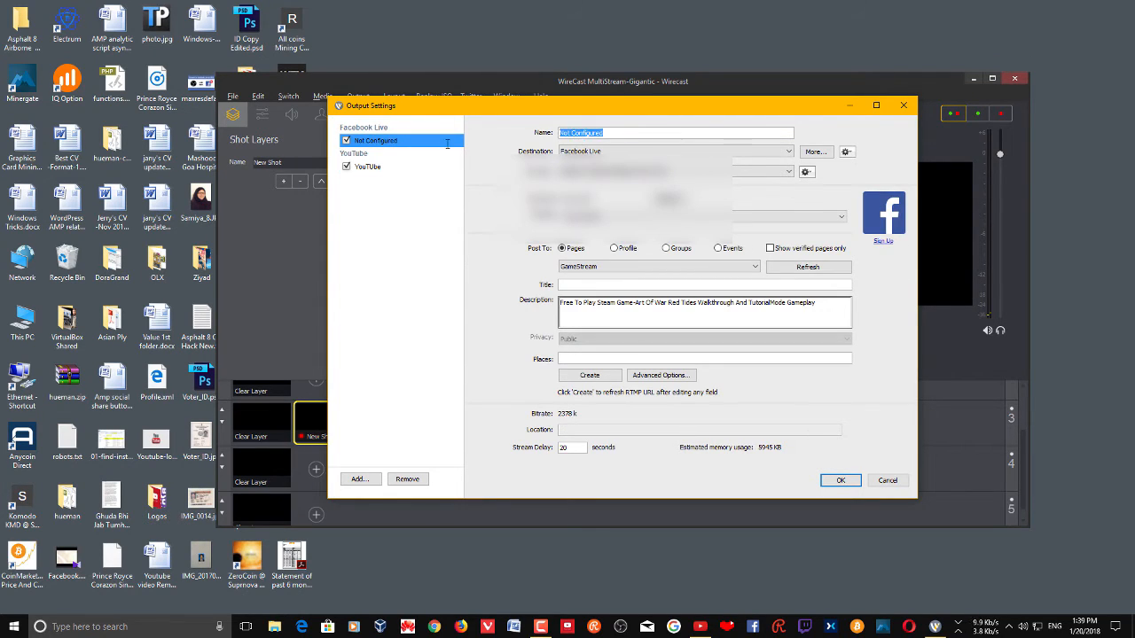
text(Facebook)
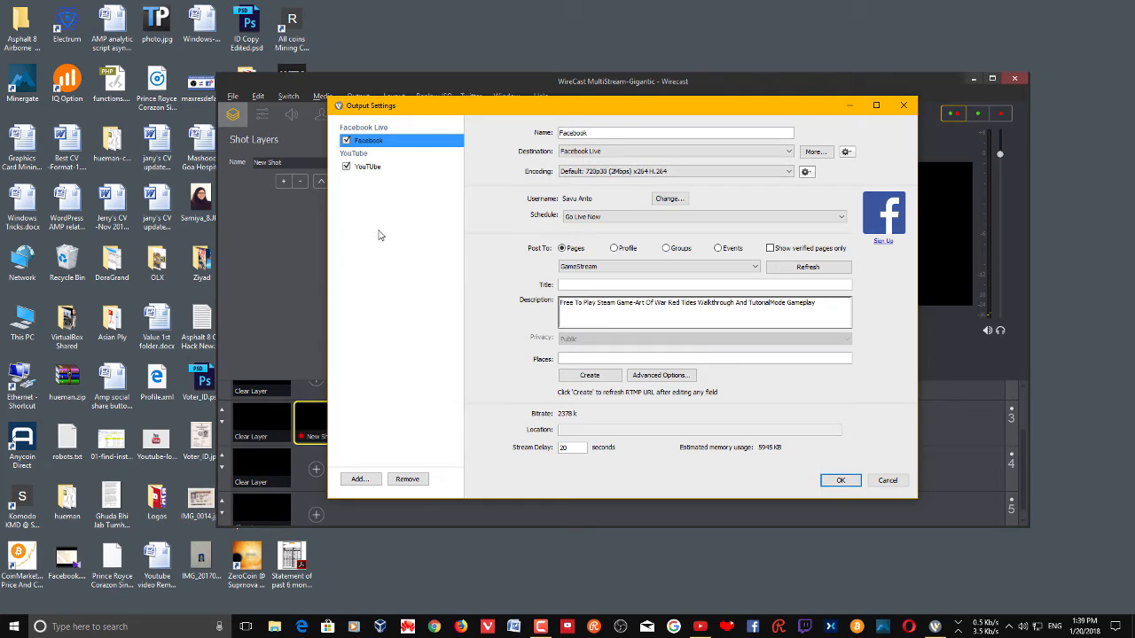
Step: Examine the YouTube output's event choices, the selected event's details and its stream location
click(376, 168)
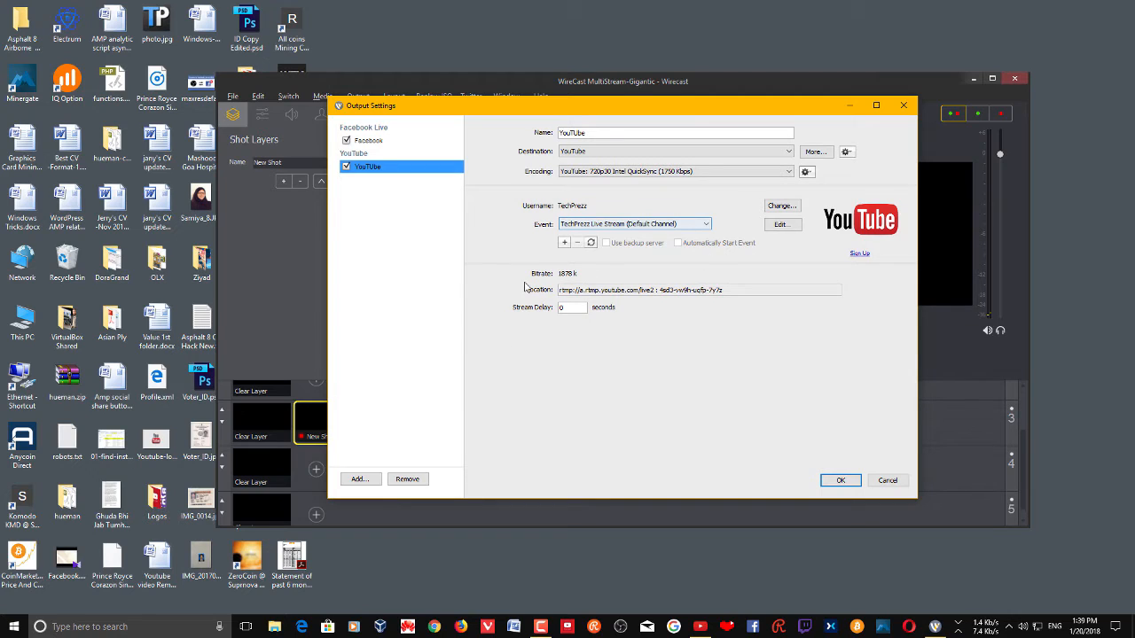
click(637, 225)
click(515, 246)
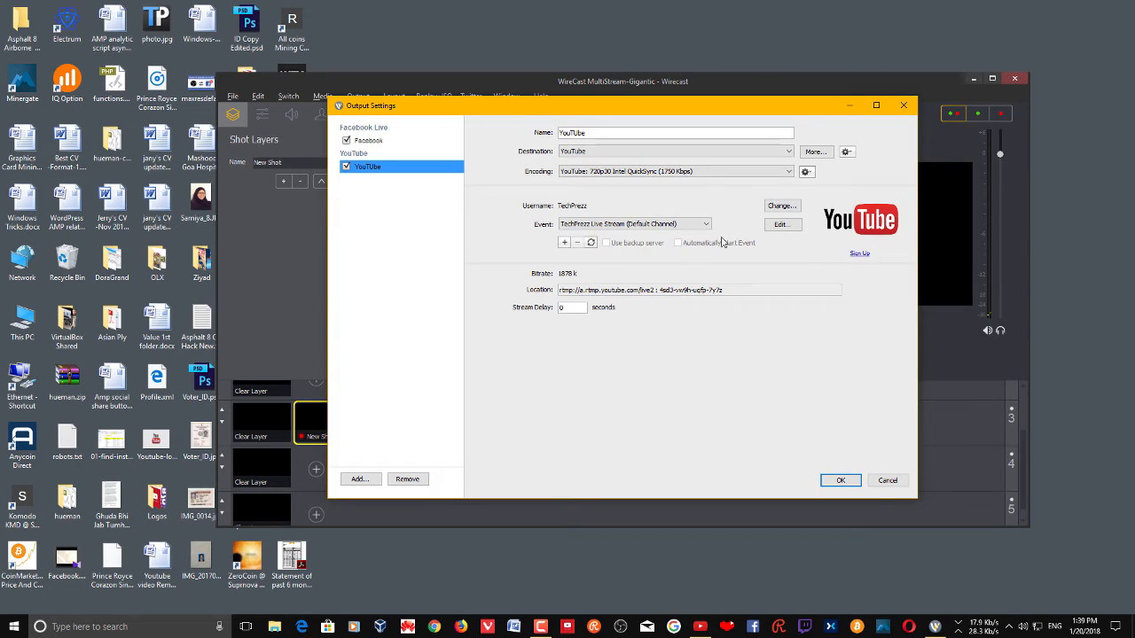
click(778, 225)
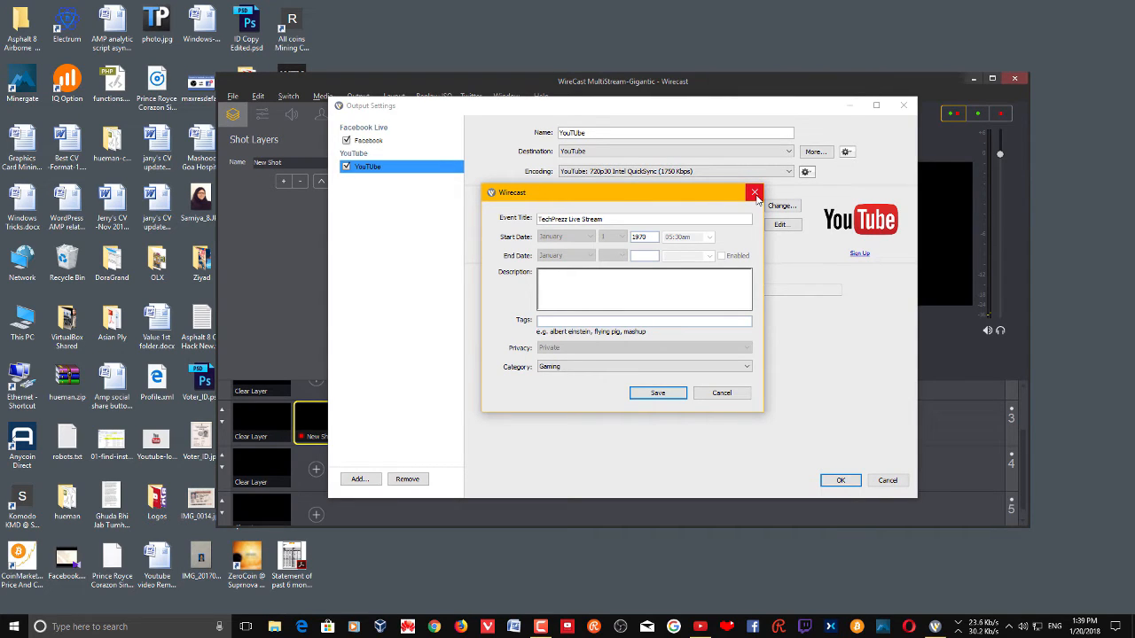
click(755, 194)
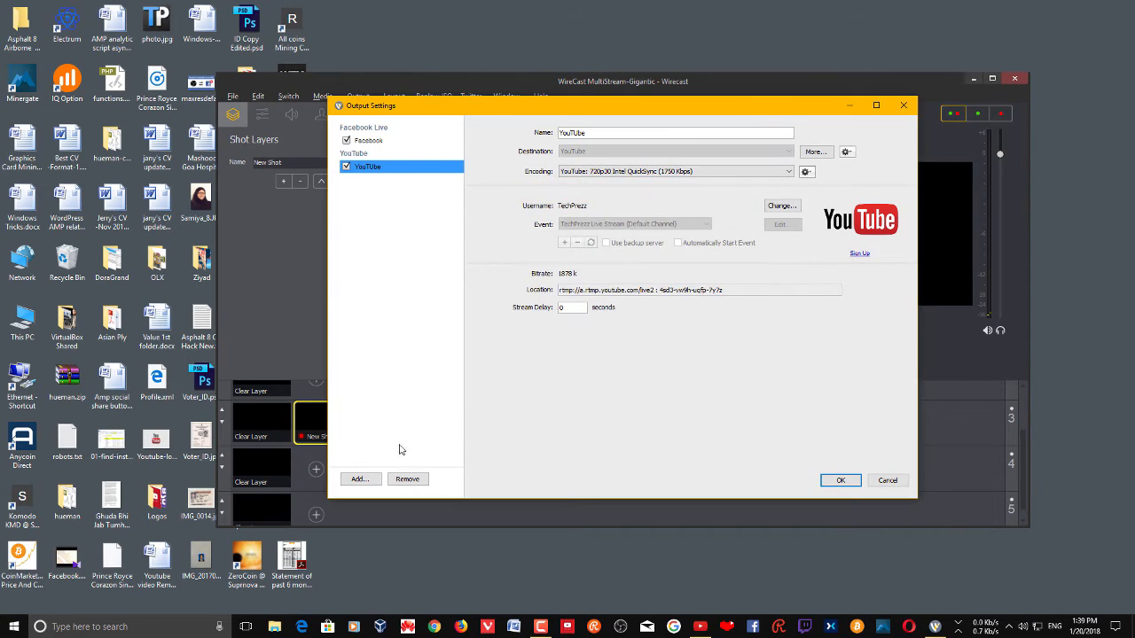
drag(741, 291, 497, 292)
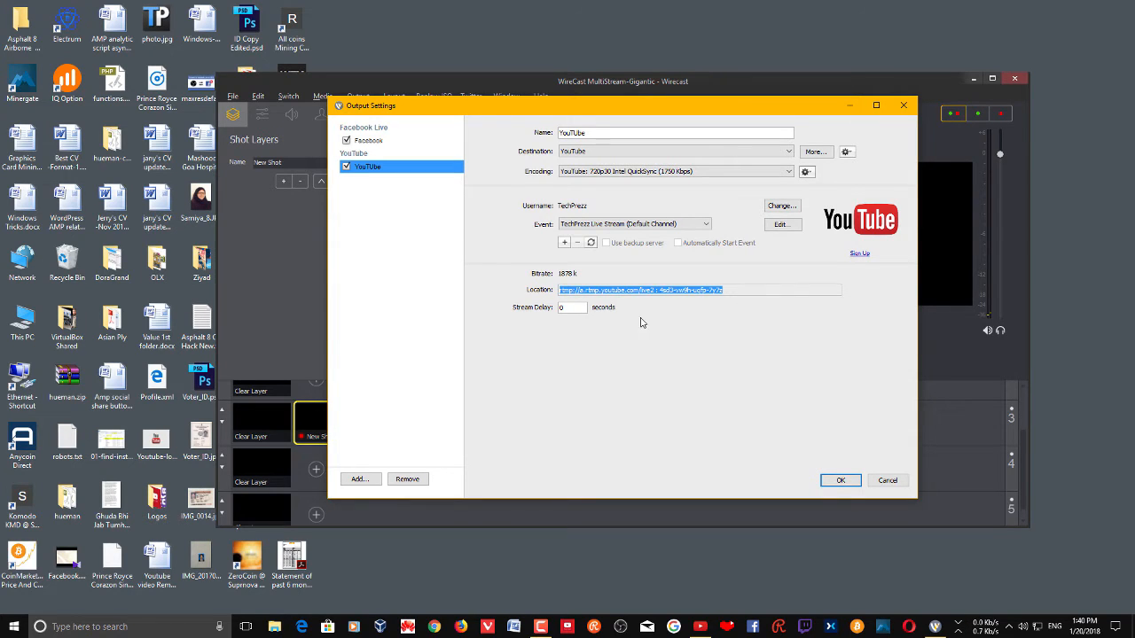
Step: Title the Facebook output's stream "Live Streaming on TechPrezz" and create its RTMP URL
click(372, 141)
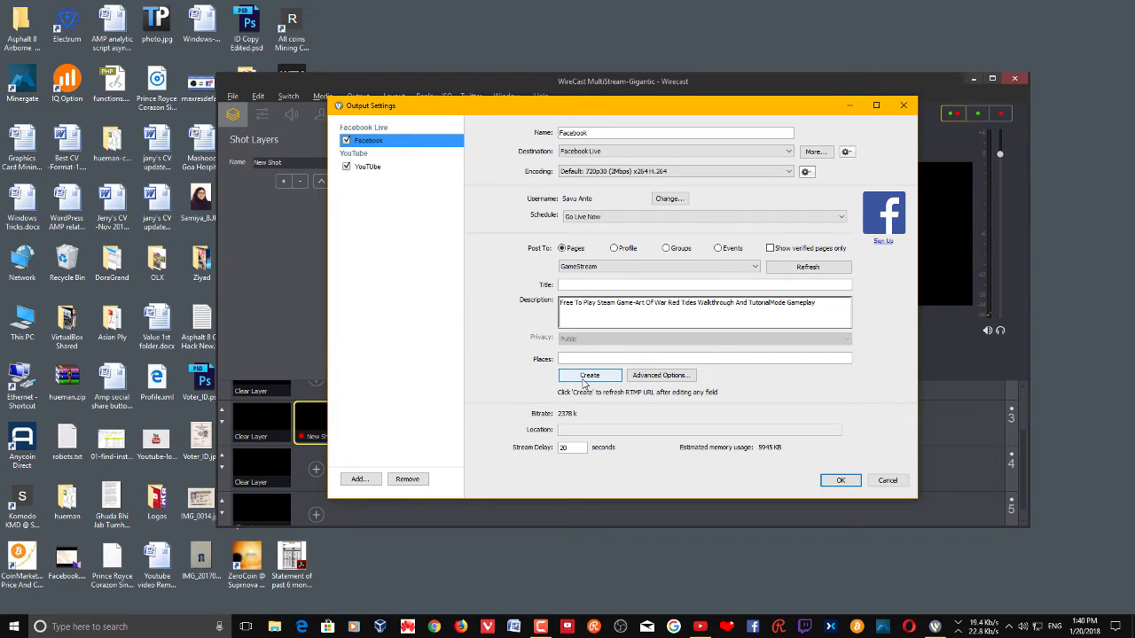
click(367, 167)
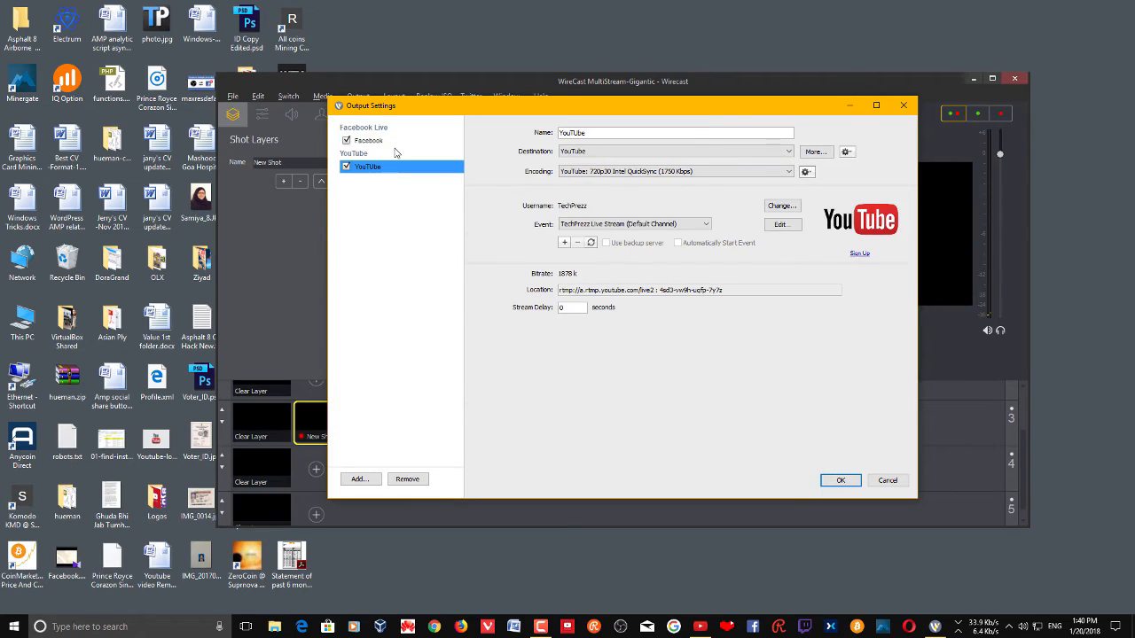
click(397, 141)
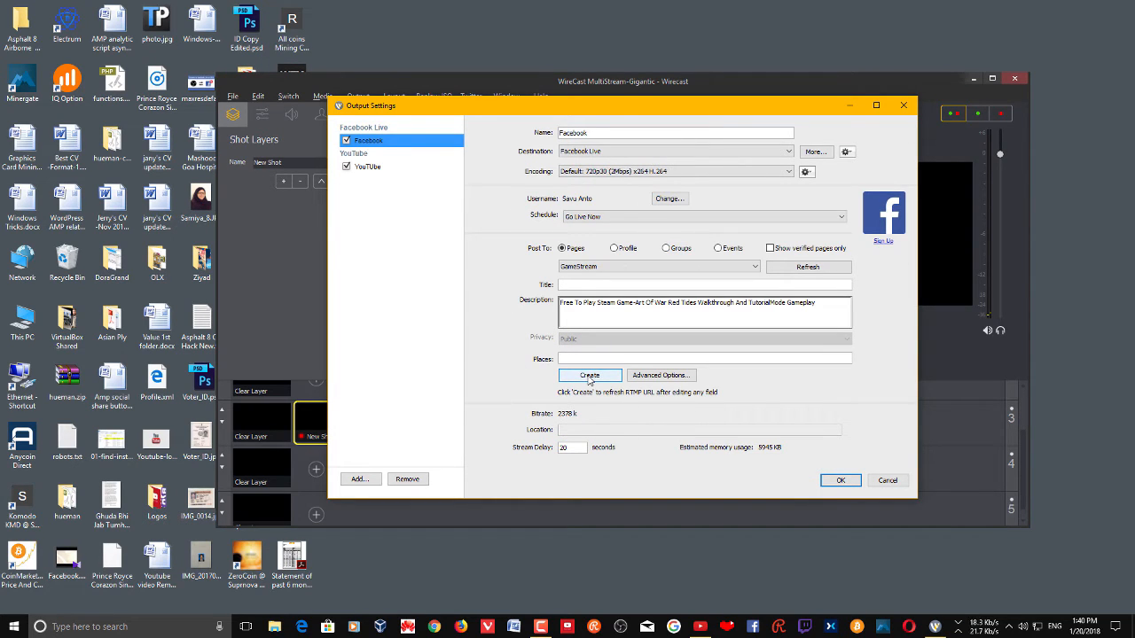
click(590, 376)
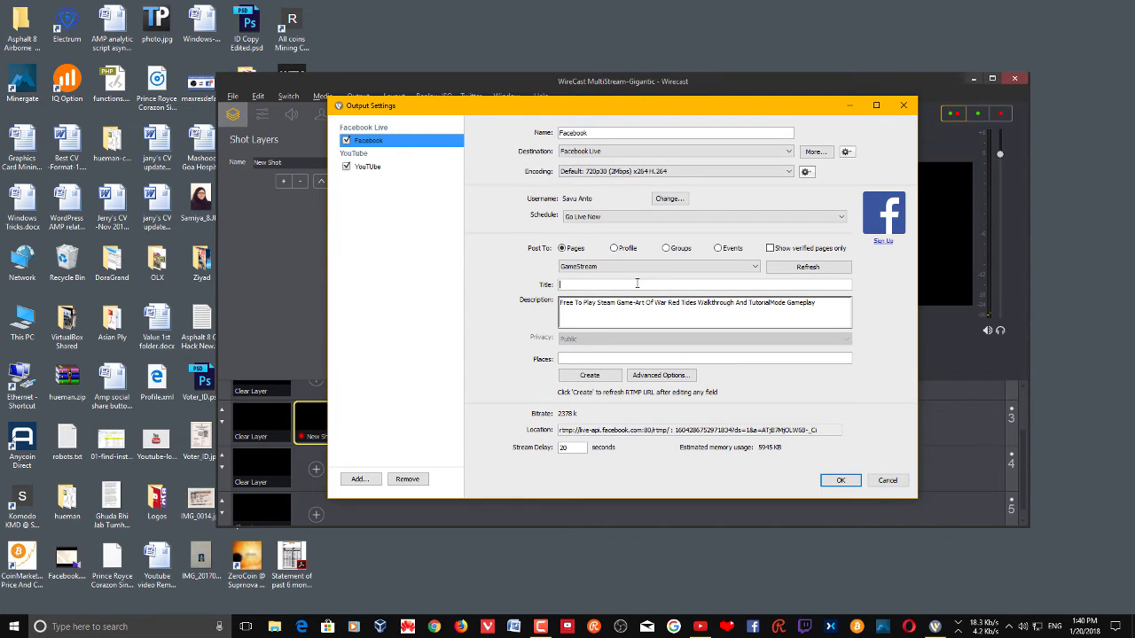
text(St)
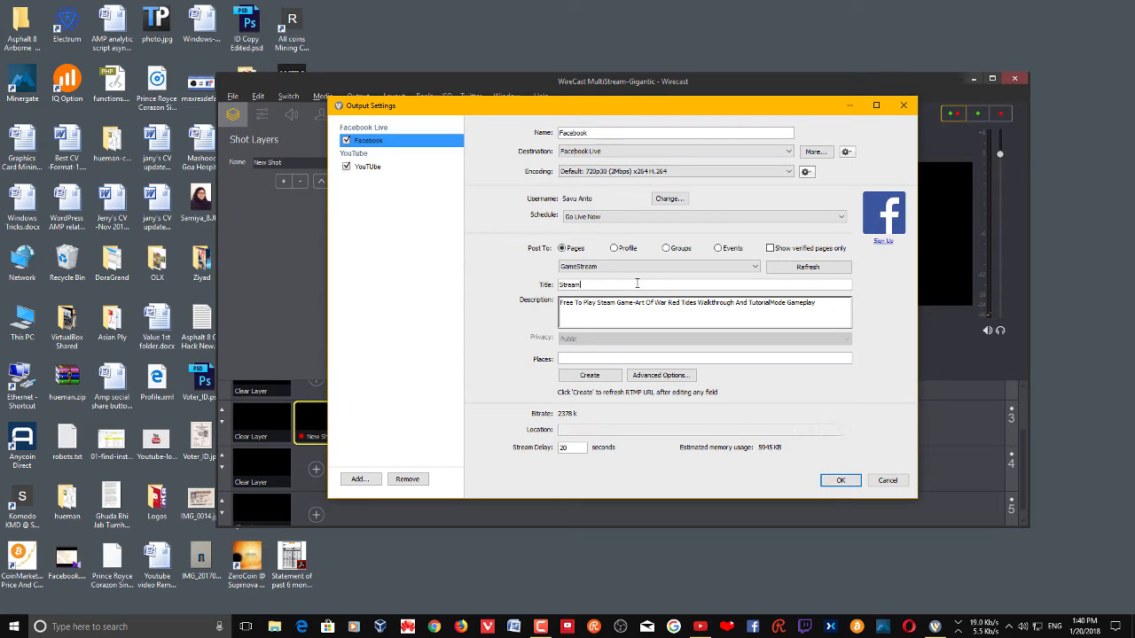
text(ream)
key(ctrl+a)
text(Live Streaming on TechPrezz)
click(605, 378)
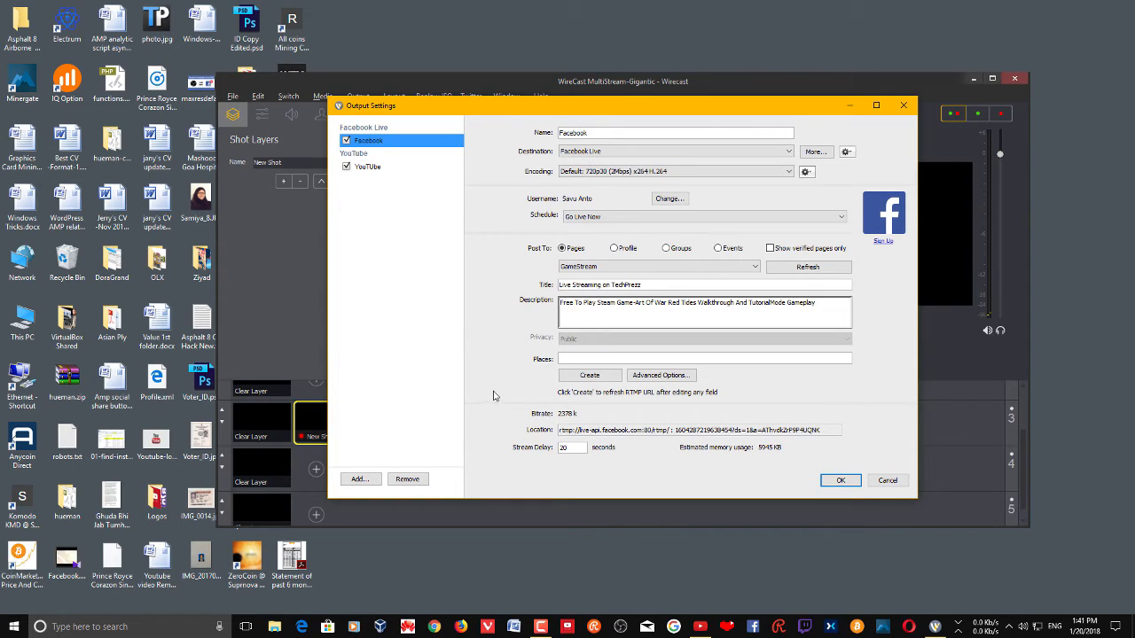
Step: Try adding a third output with Twitch as its destination and remove it from the output list
click(379, 166)
click(395, 142)
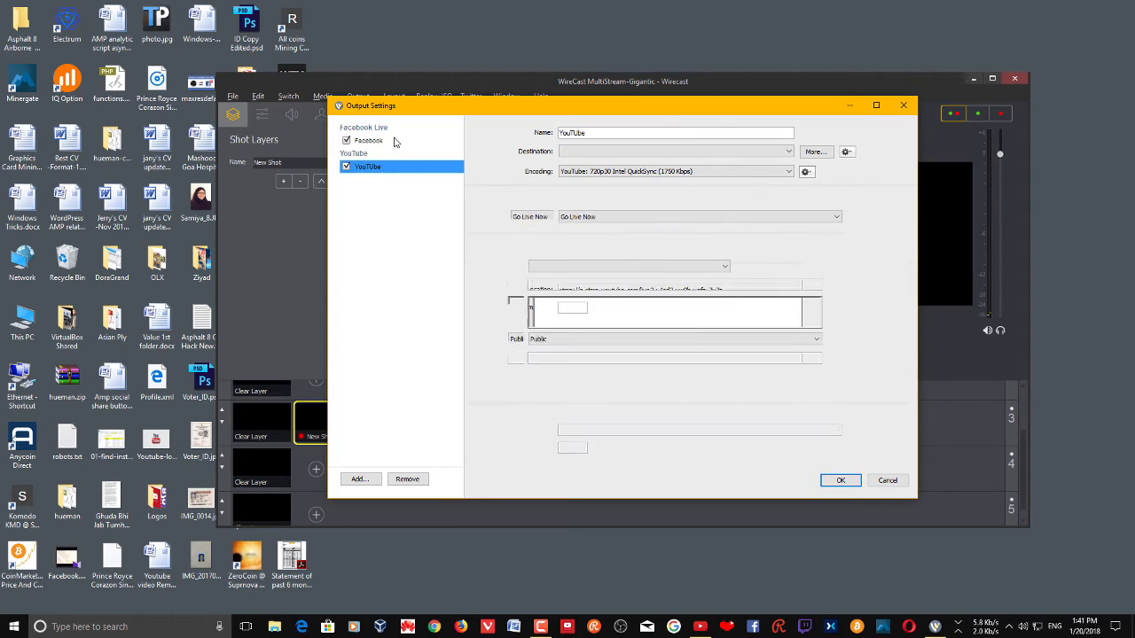
click(360, 479)
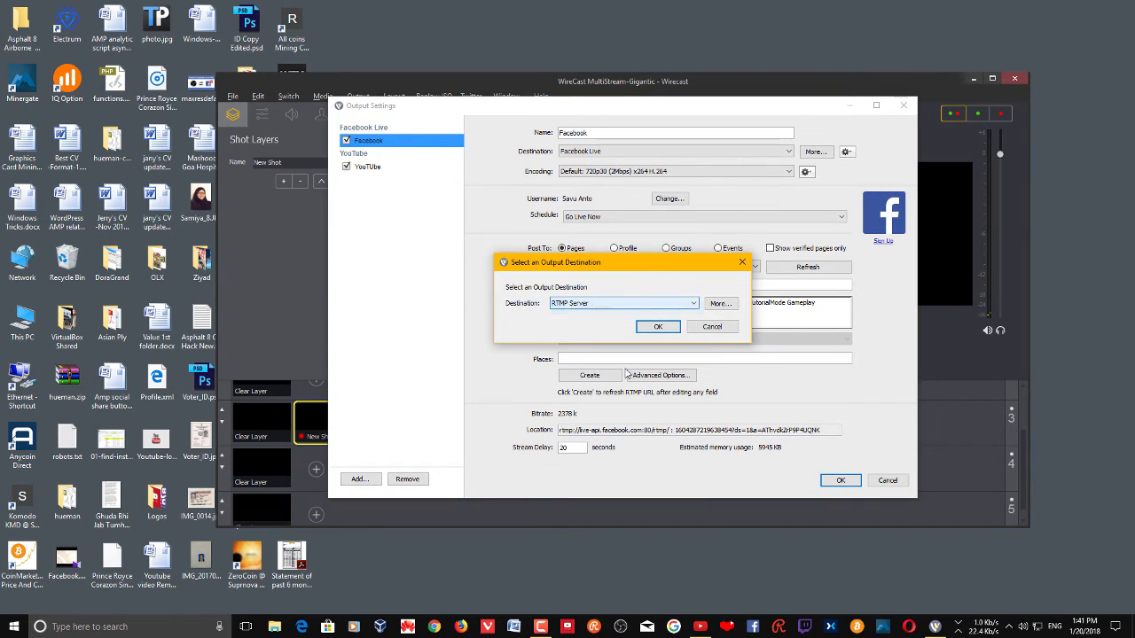
click(631, 303)
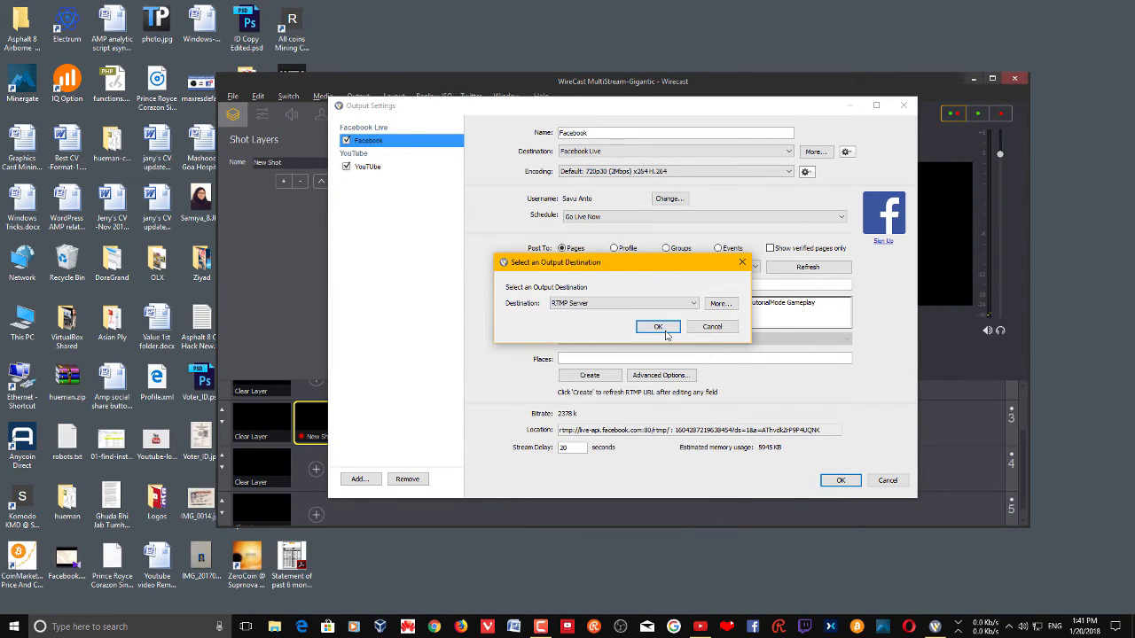
click(658, 327)
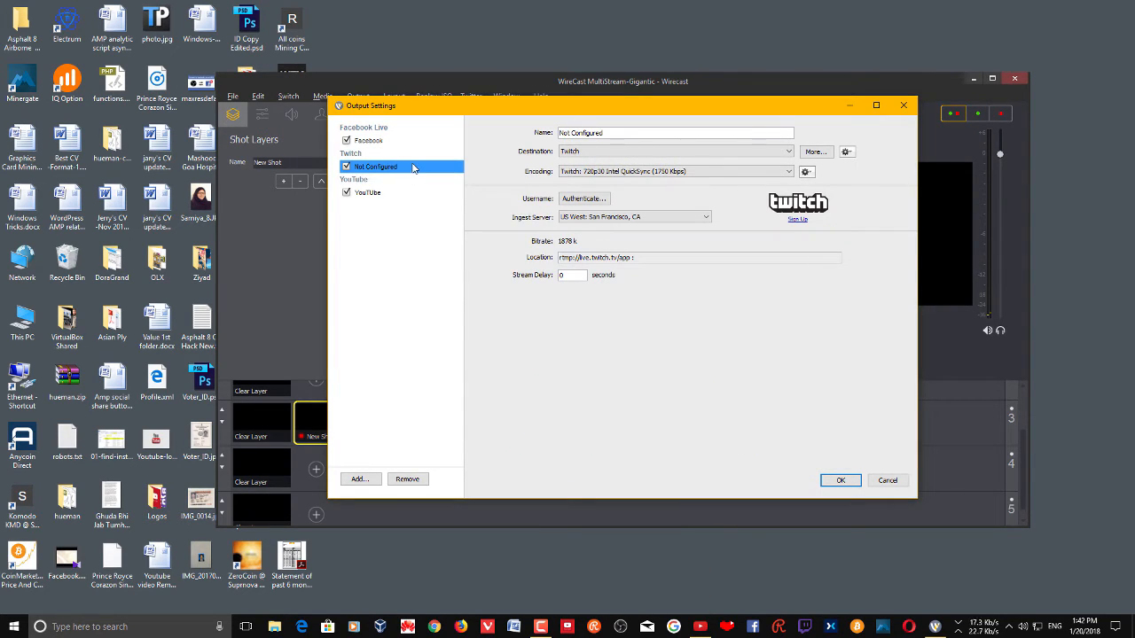
key(Delete)
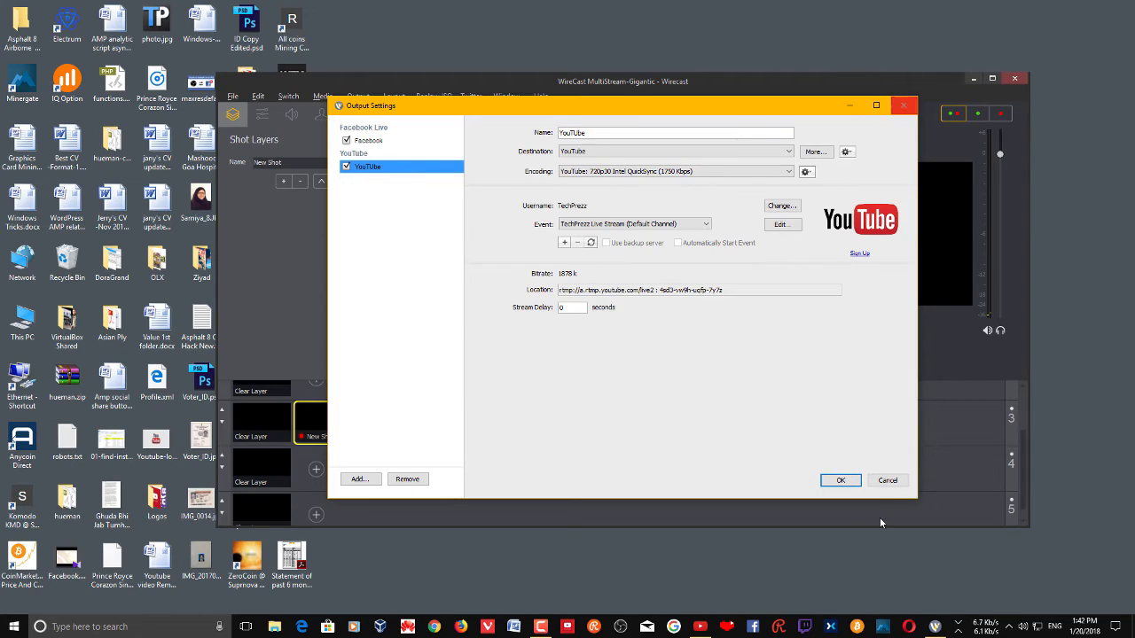
Step: Try to save the Facebook and YouTube outputs together, and remove the YouTube output from the list
click(852, 482)
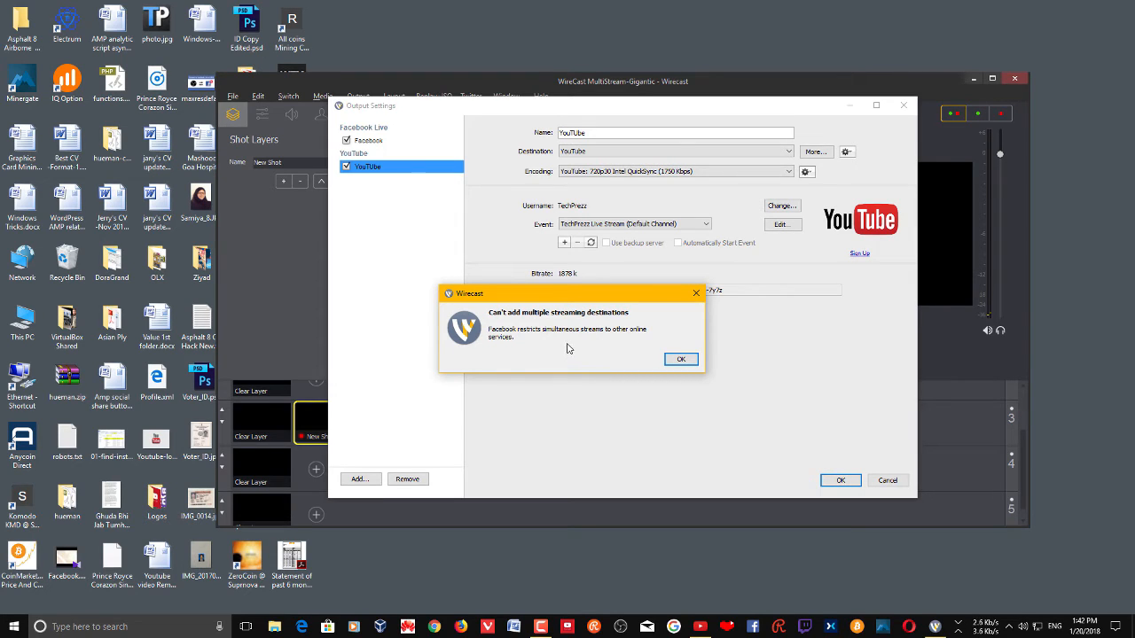
click(680, 359)
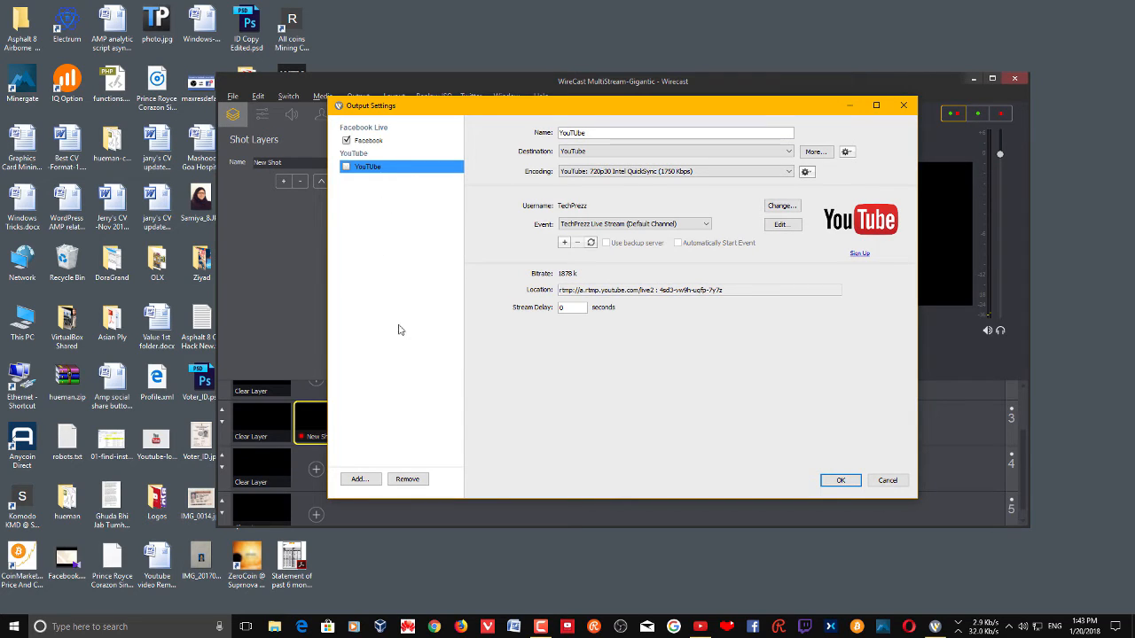
click(406, 479)
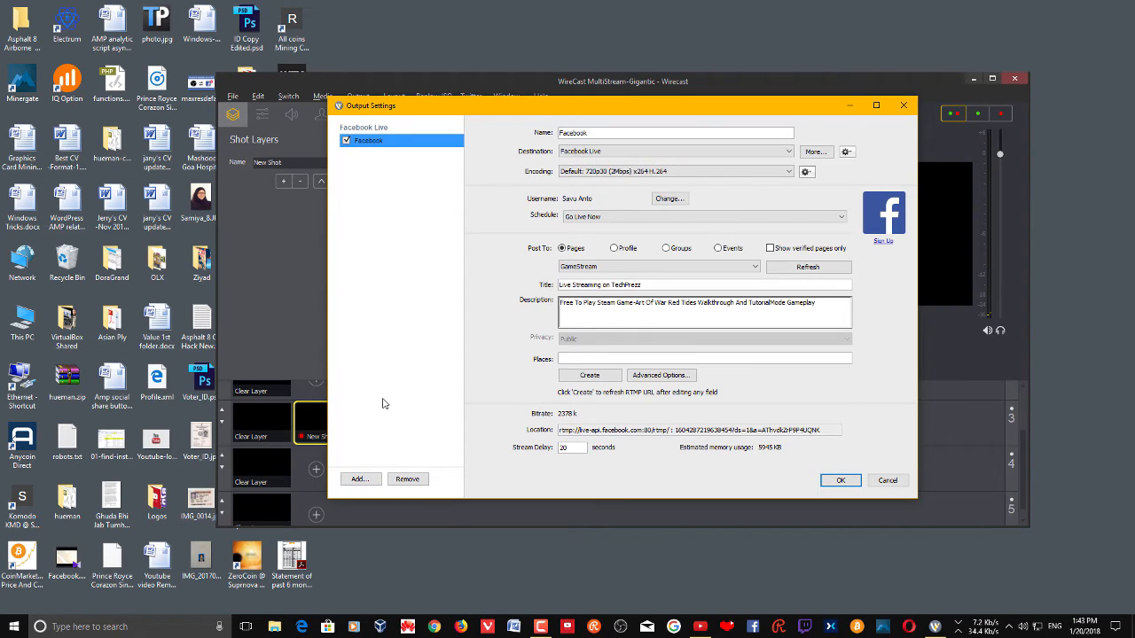
Step: Add an output with RTMP Server as its destination and name it "YouTUbe"
click(359, 479)
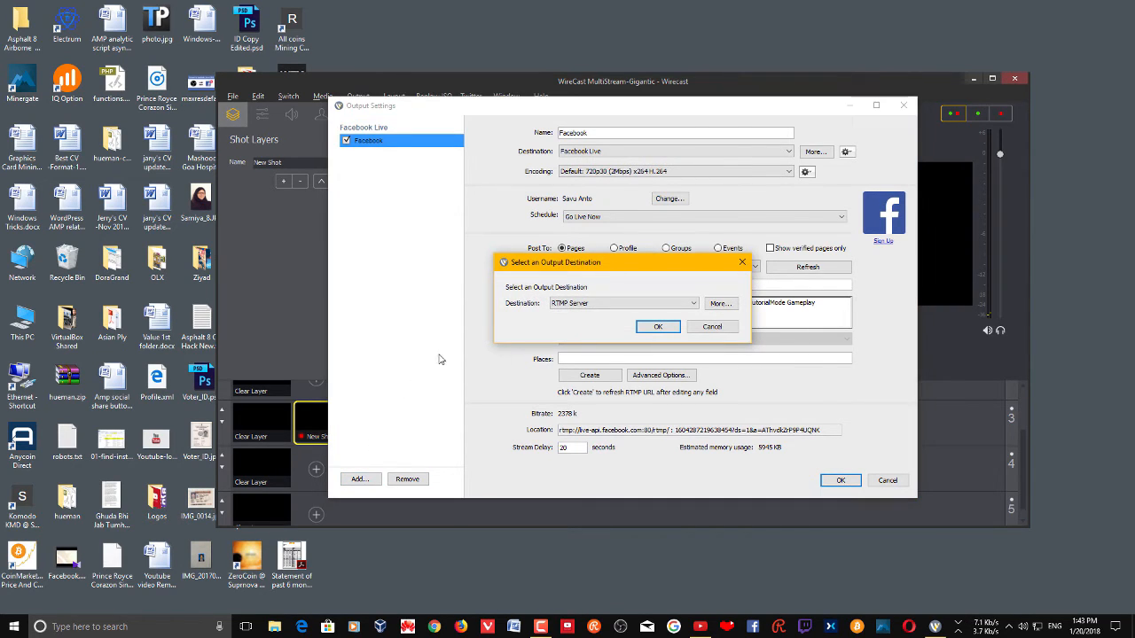
click(602, 306)
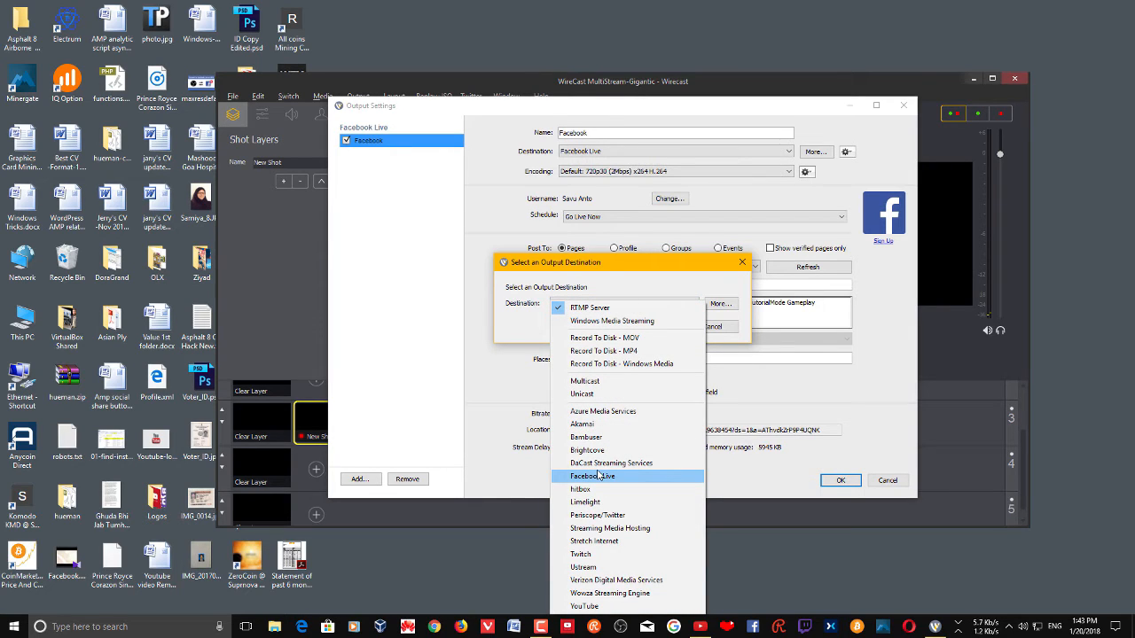
click(624, 310)
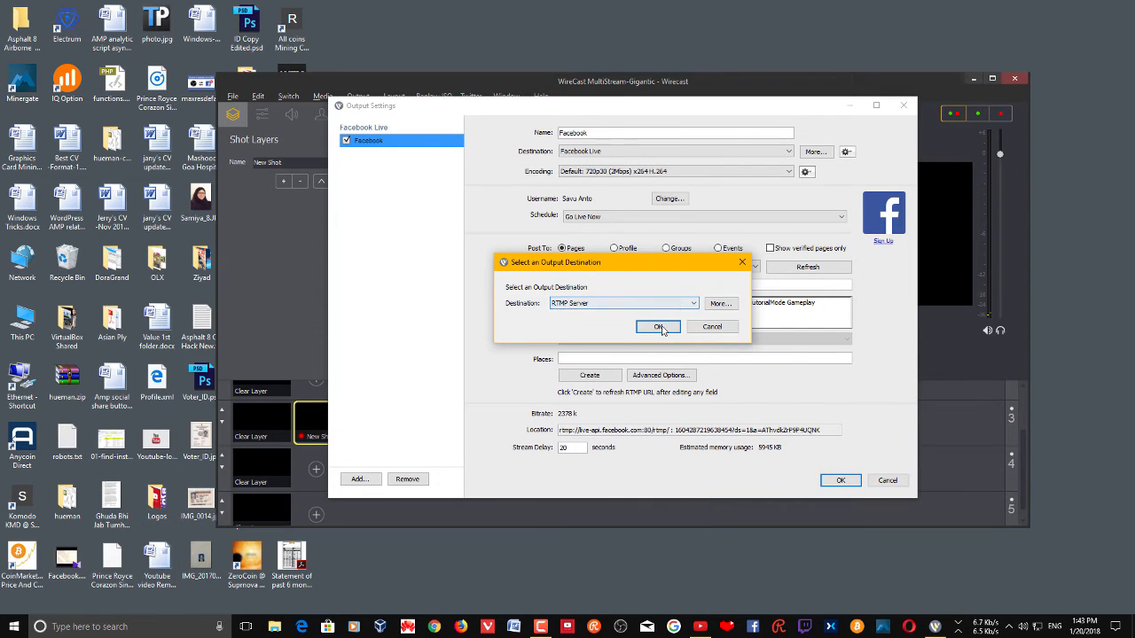
click(657, 326)
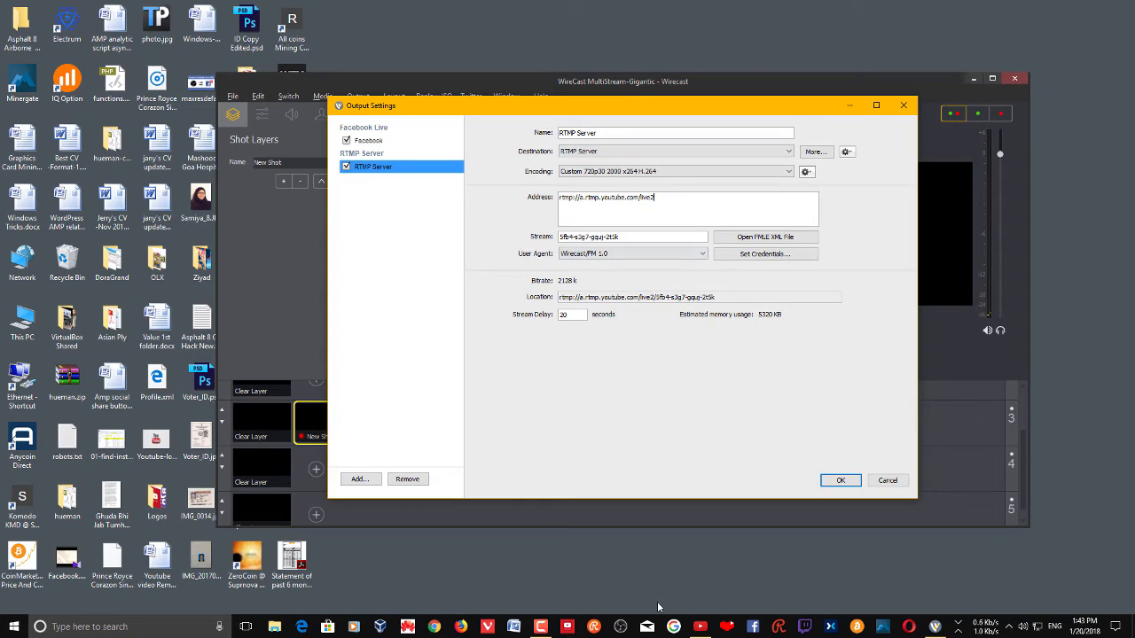
mouse_move(697, 628)
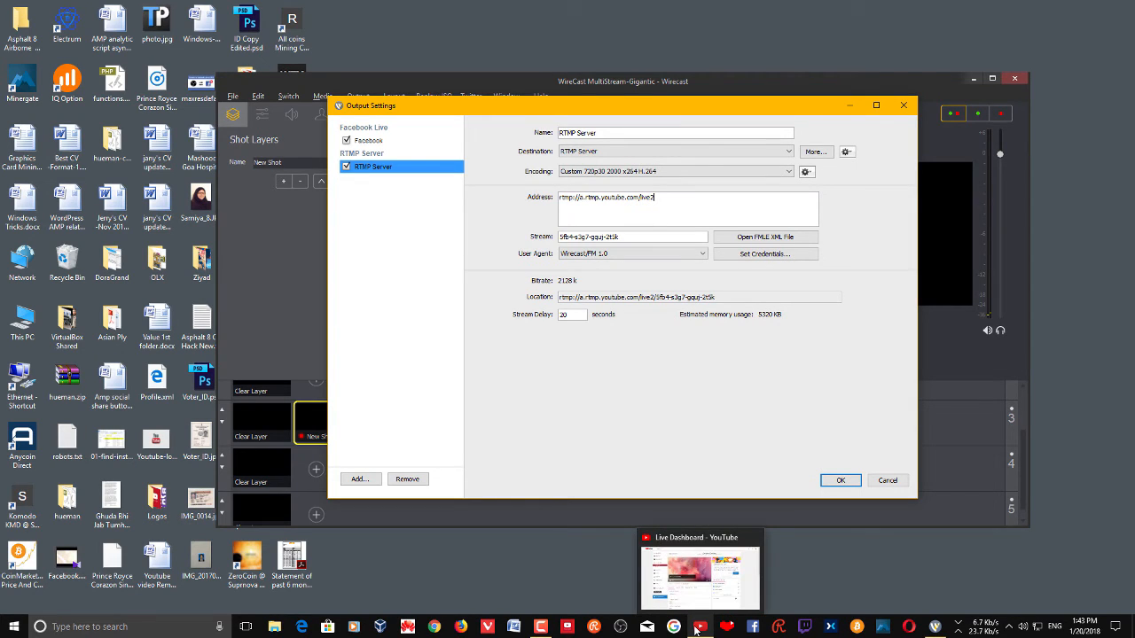
drag(626, 133, 555, 133)
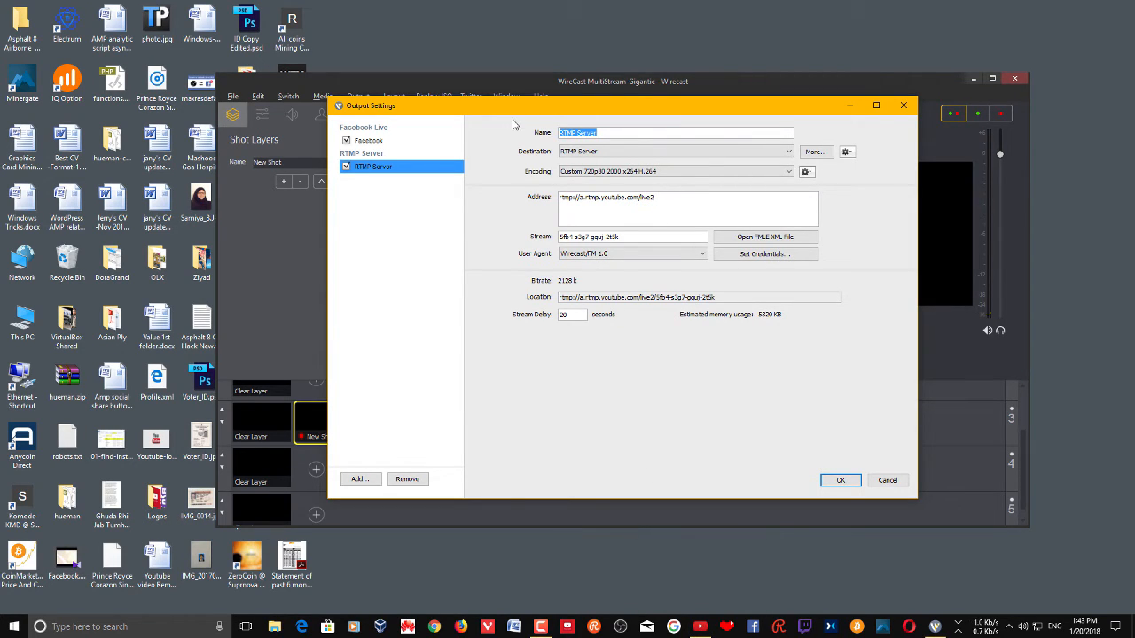
text(YouTube)
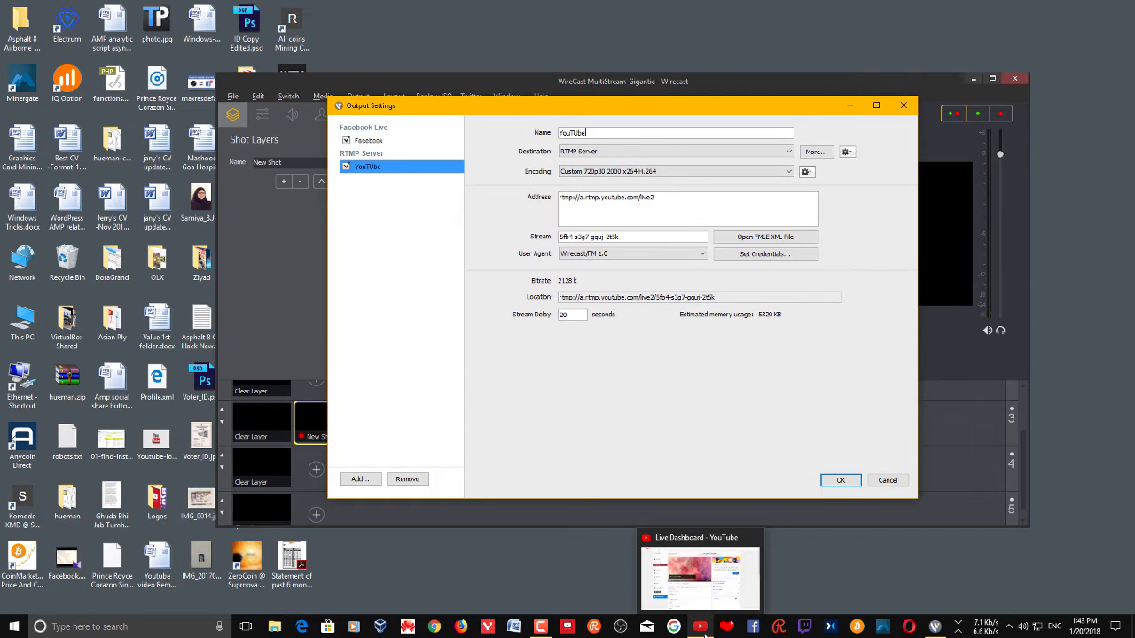
Step: Switch to the YouTube Live Dashboard and copy the server URL from the Stream now page's encoder setup
click(700, 628)
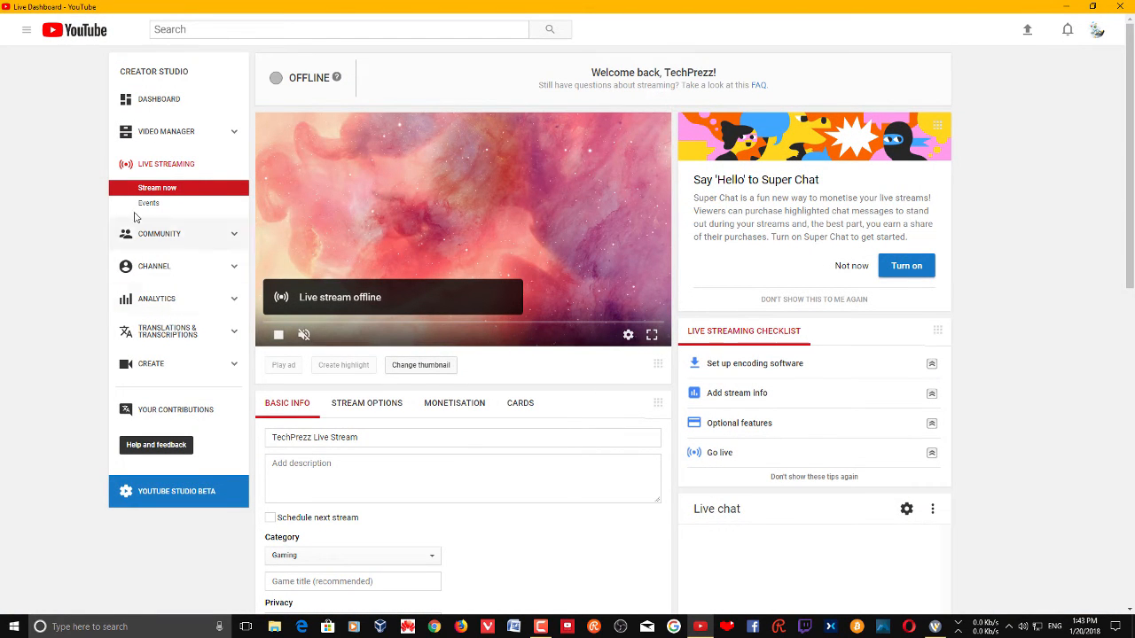
click(164, 171)
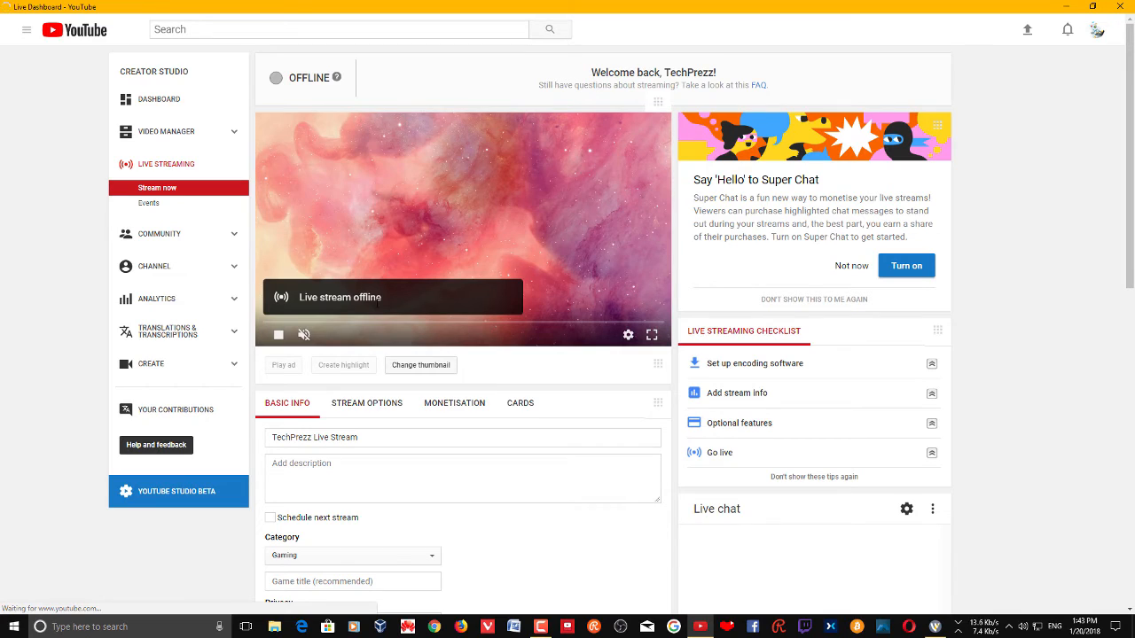
scroll(381, 297, down, 3)
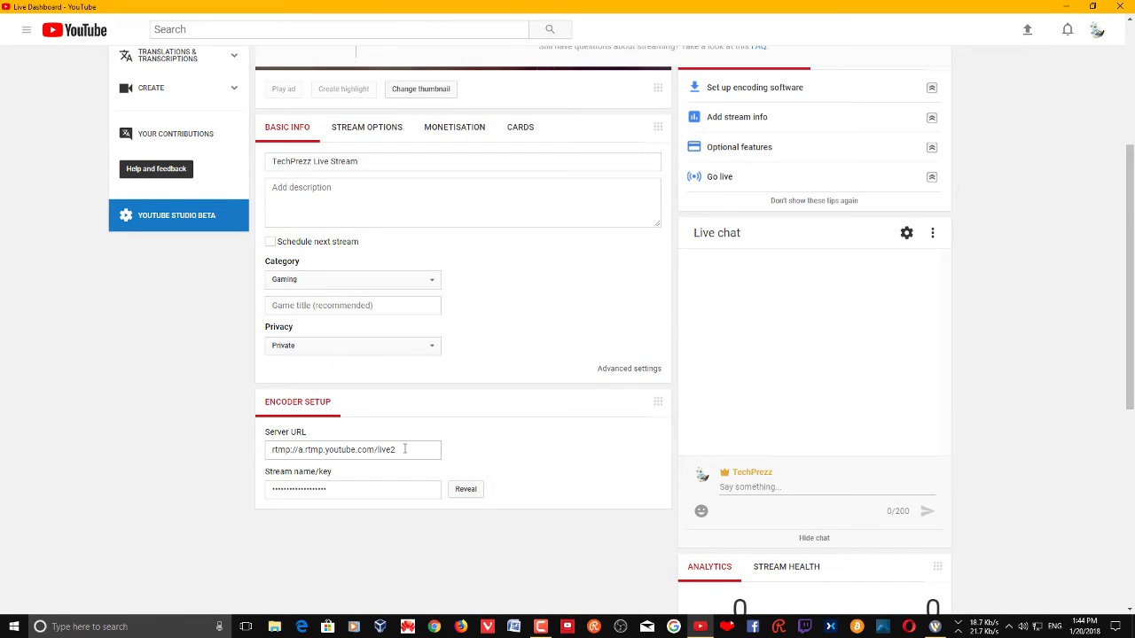
click(405, 449)
key(ctrl+c)
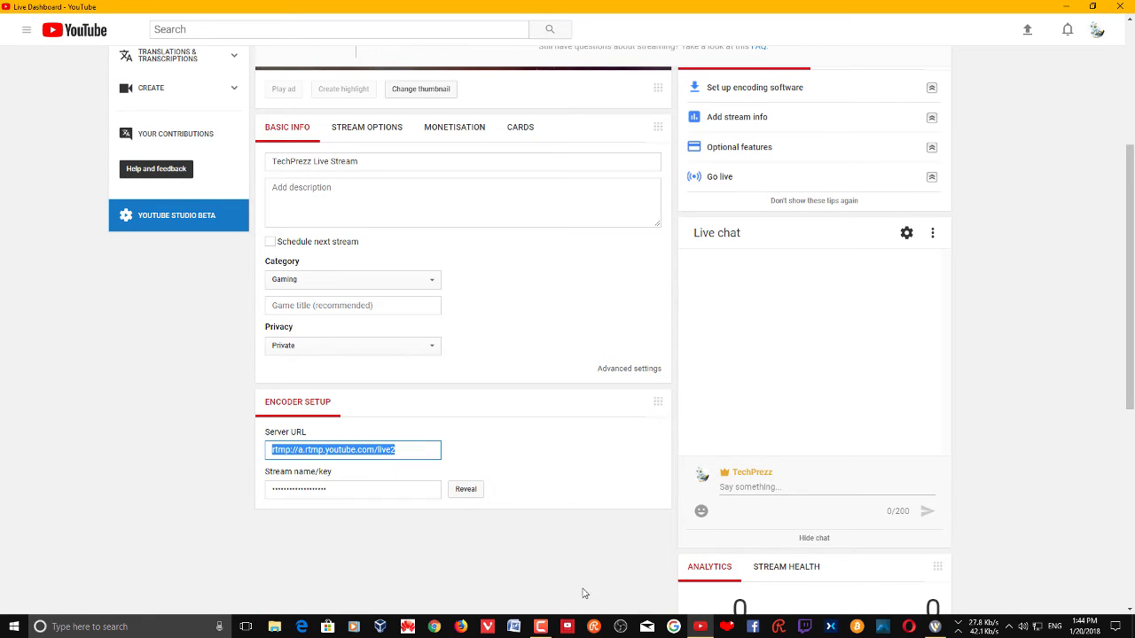
Step: Return to Wirecast, replace the YouTube output's RTMP address with the copied server URL, and clear its stream key
click(944, 628)
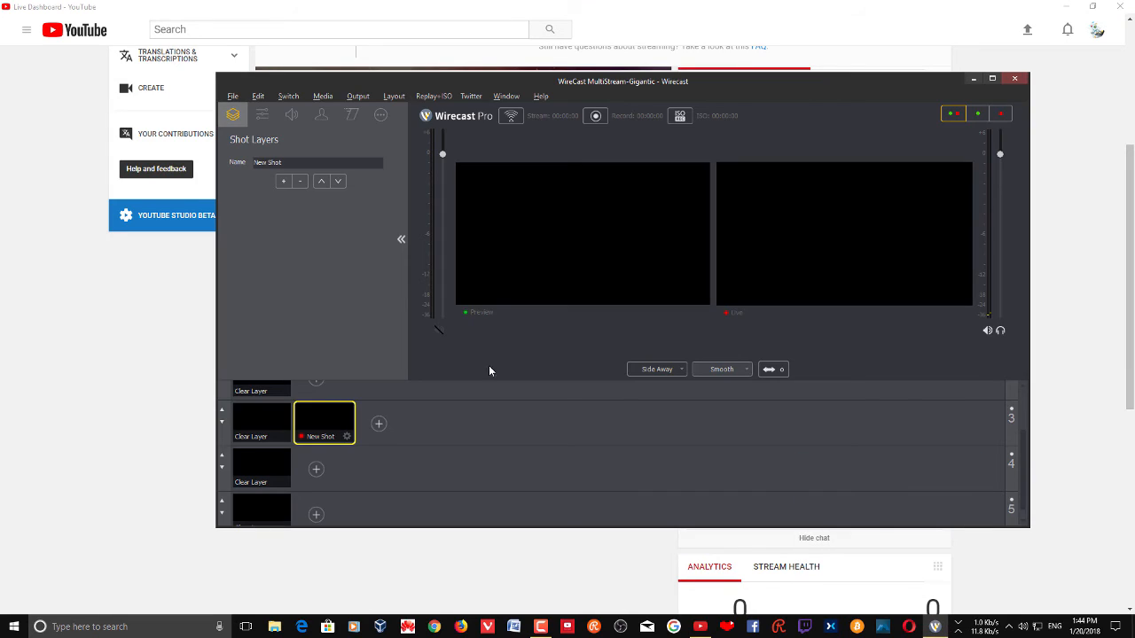
click(358, 97)
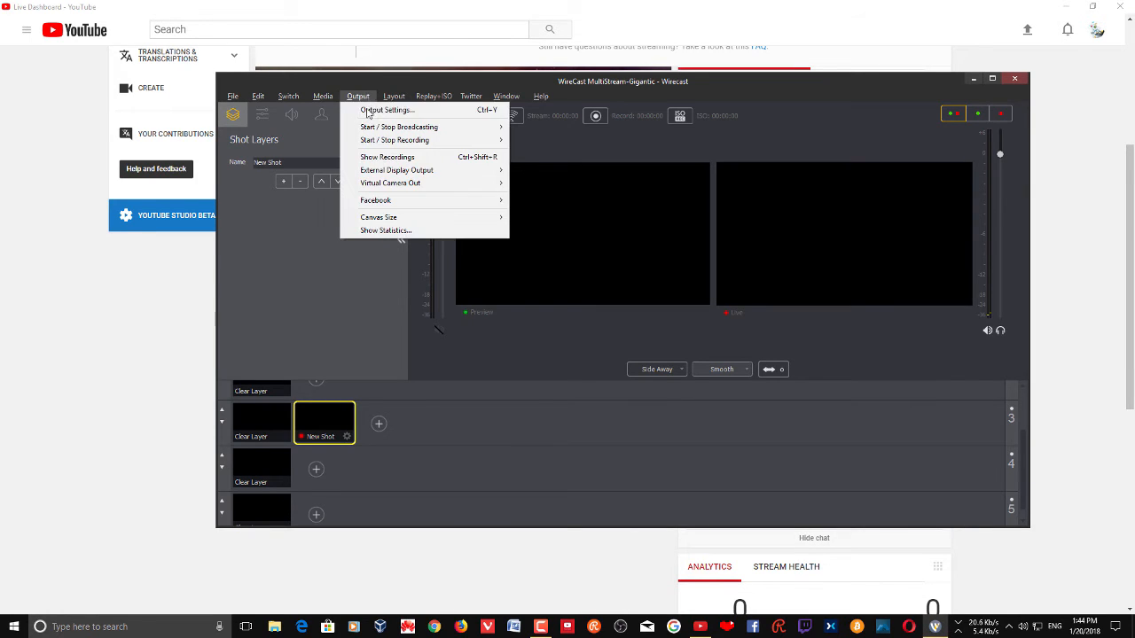
click(377, 110)
click(666, 200)
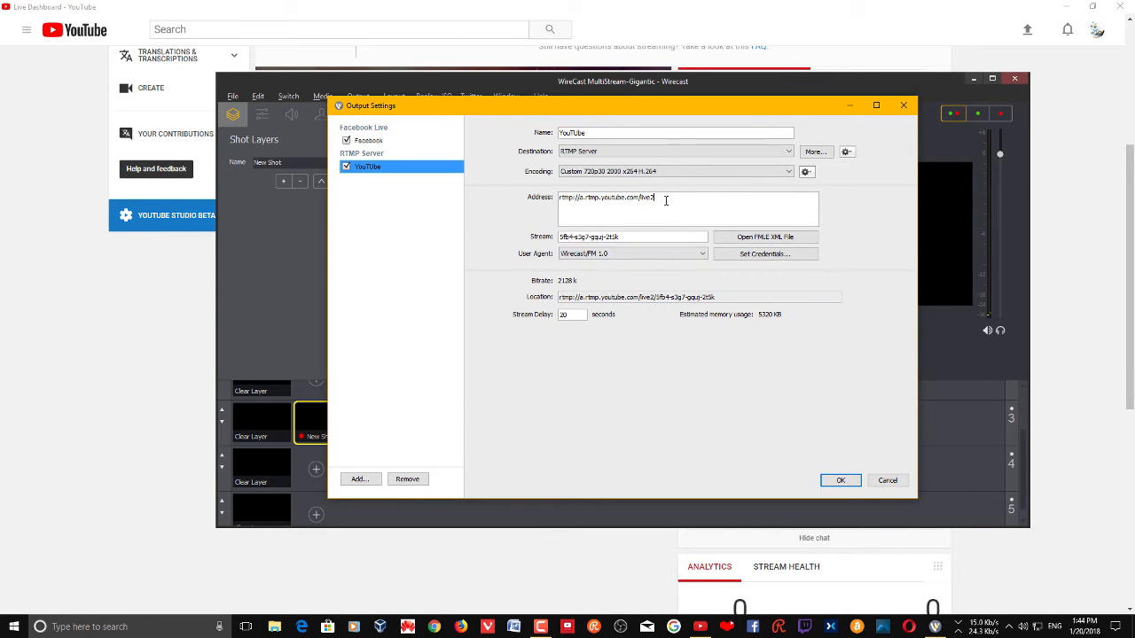
drag(666, 201, 452, 194)
key(ctrl+v)
drag(628, 236, 521, 240)
key(BackSpace)
Step: Switch to the YouTube Live Dashboard, reveal and copy the stream name/key from the encoder setup, and hide it again
click(86, 417)
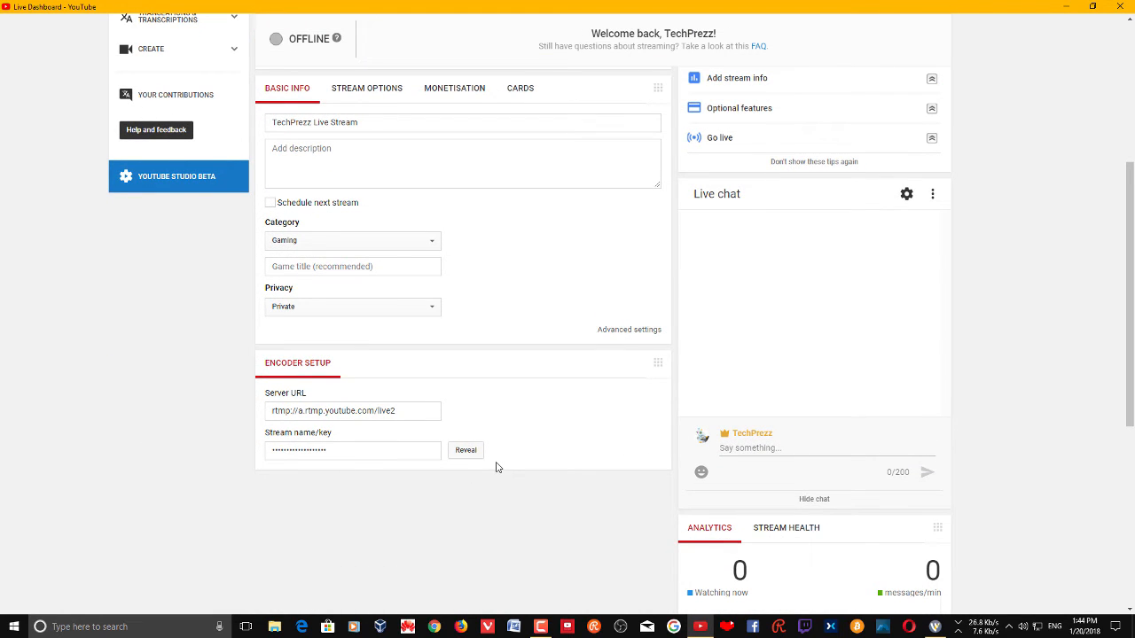
scroll(611, 188, up, 6)
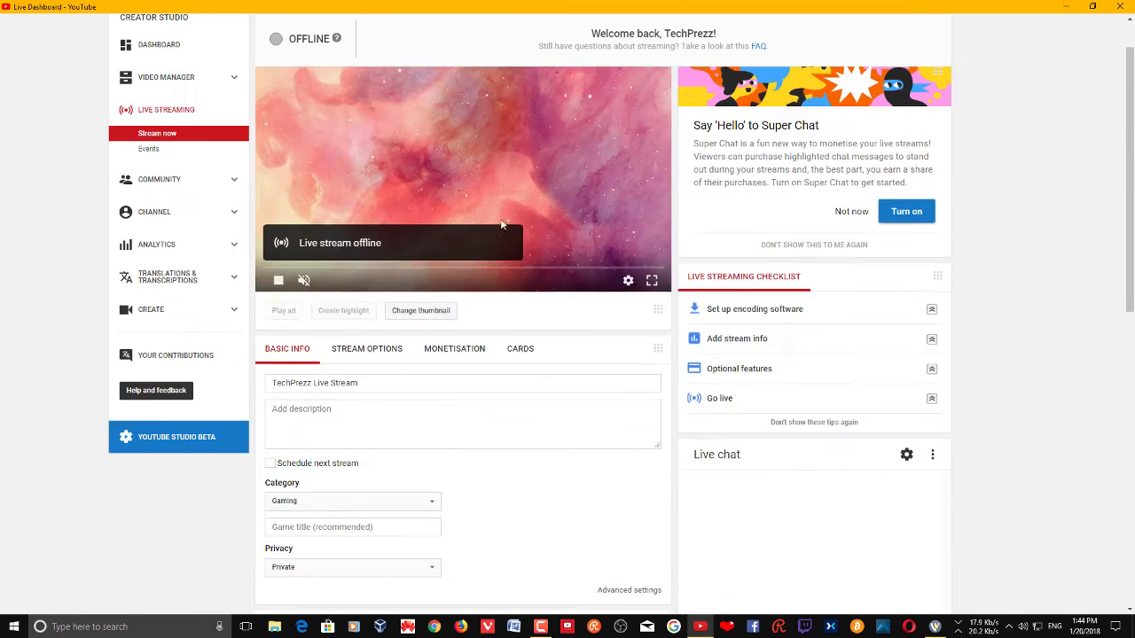
scroll(109, 414, down, 3)
scroll(362, 460, down, 2)
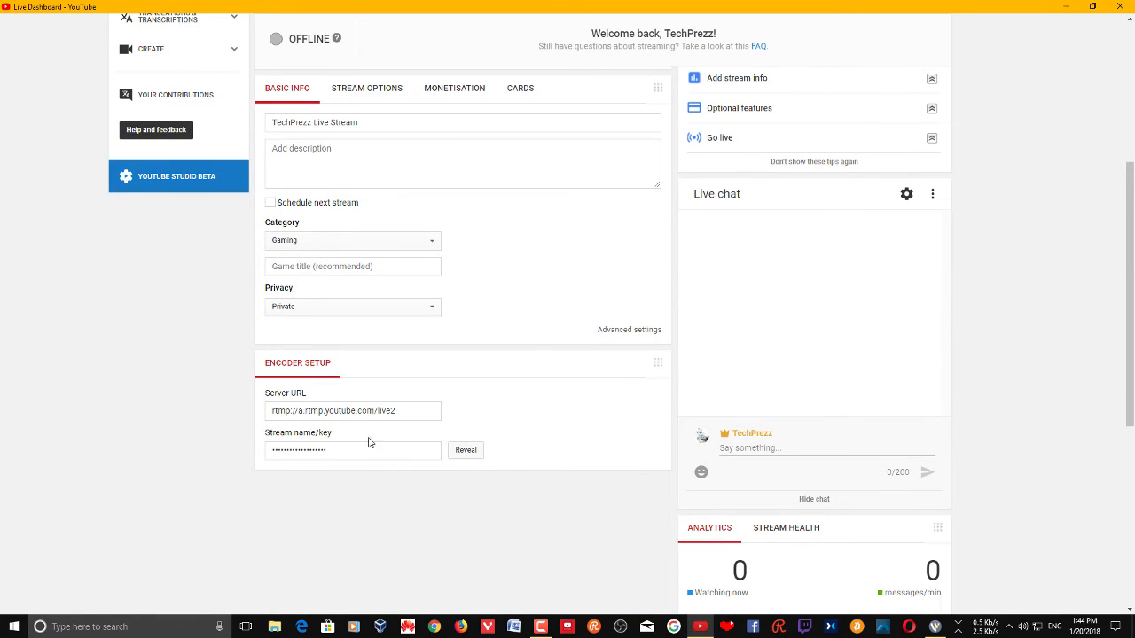
click(466, 451)
click(388, 450)
key(ctrl+c)
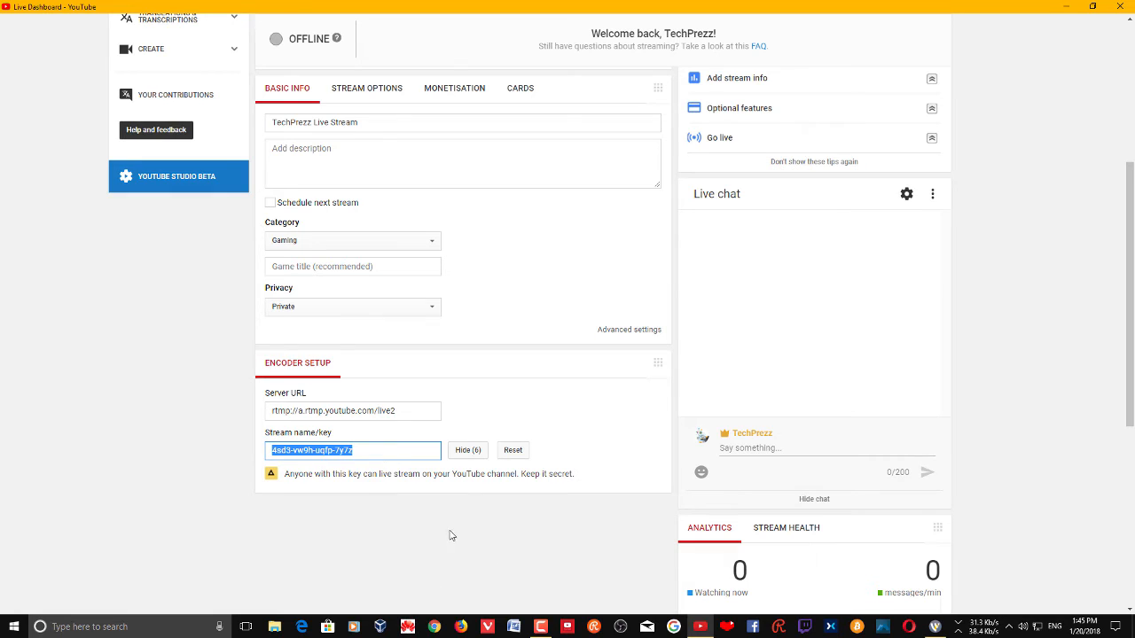
click(473, 455)
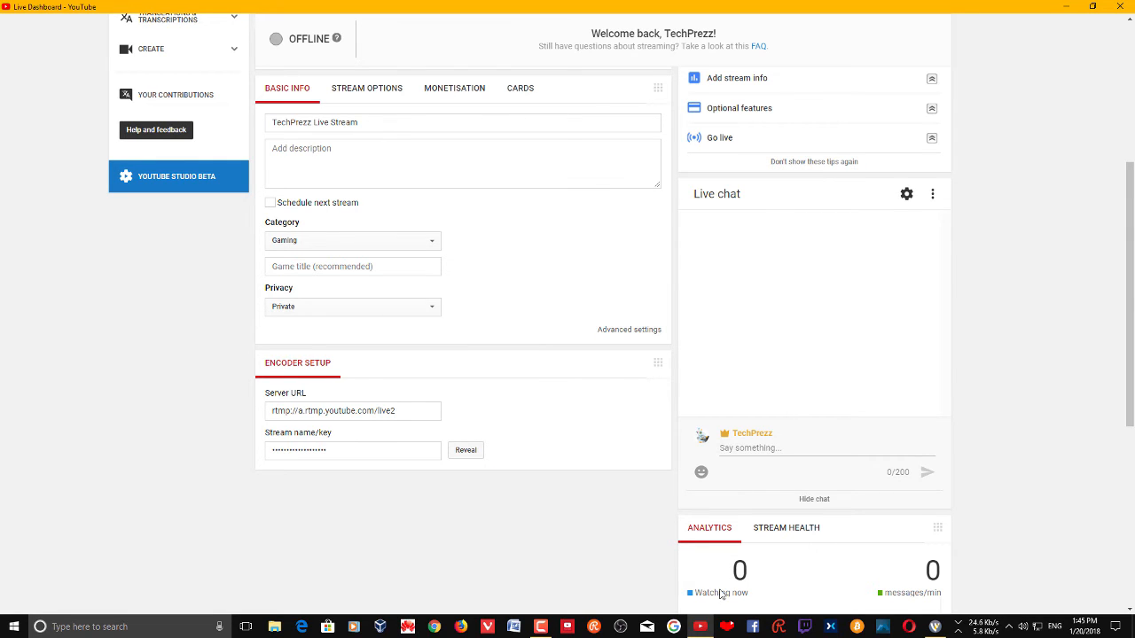
Step: Back in Wirecast, paste the YouTube stream key into the RTMP output's Stream field and save the output settings
click(934, 627)
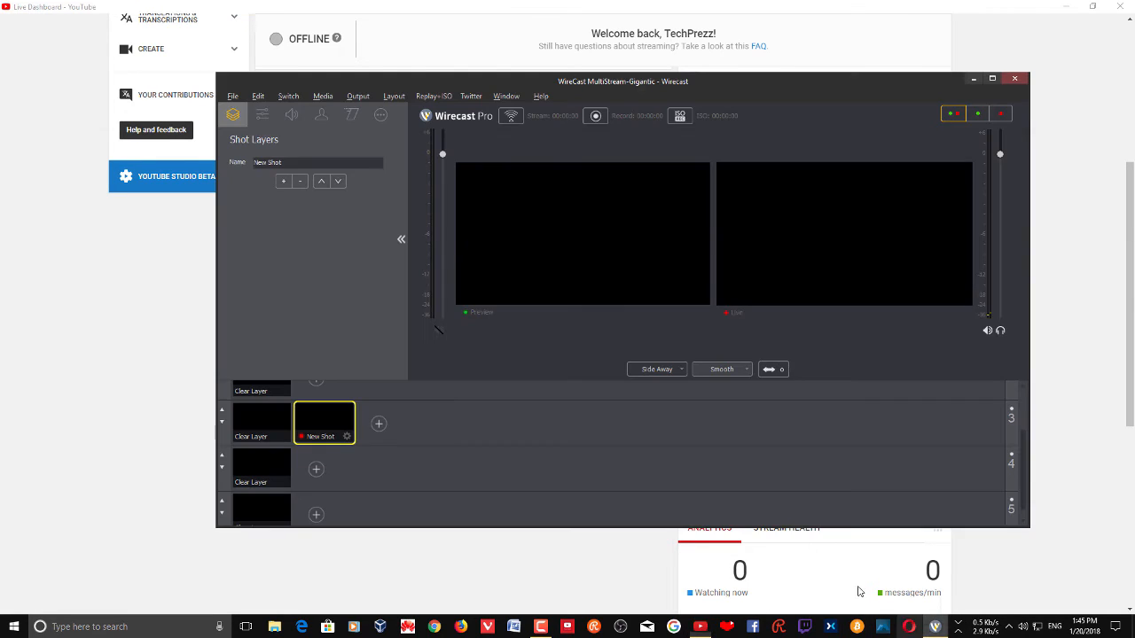
click(356, 96)
click(378, 111)
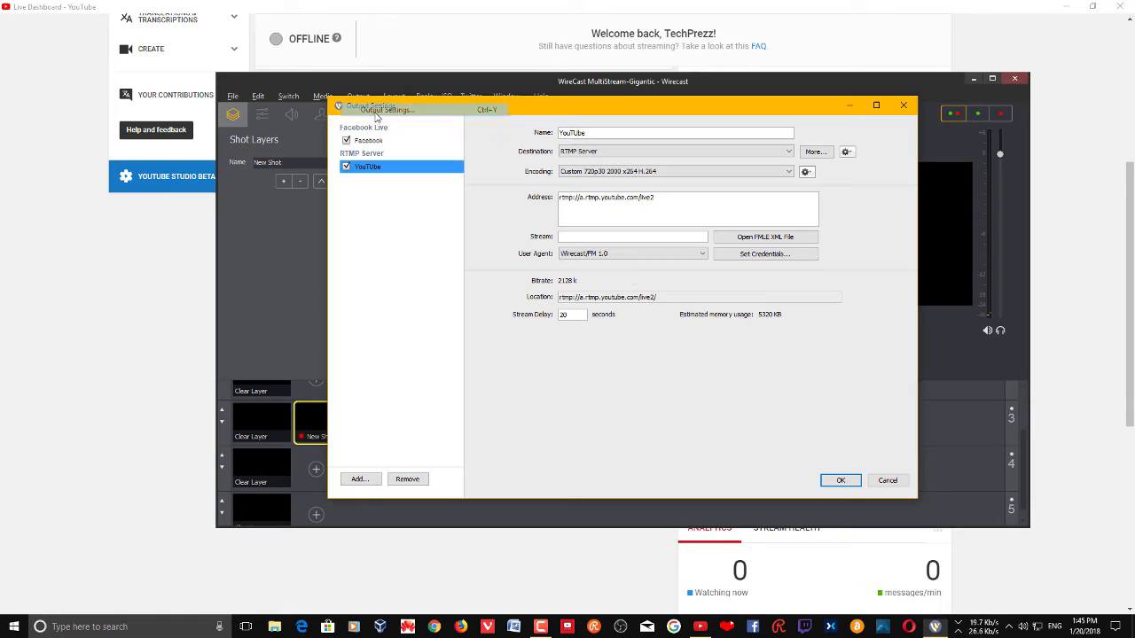
click(590, 236)
key(ctrl+v)
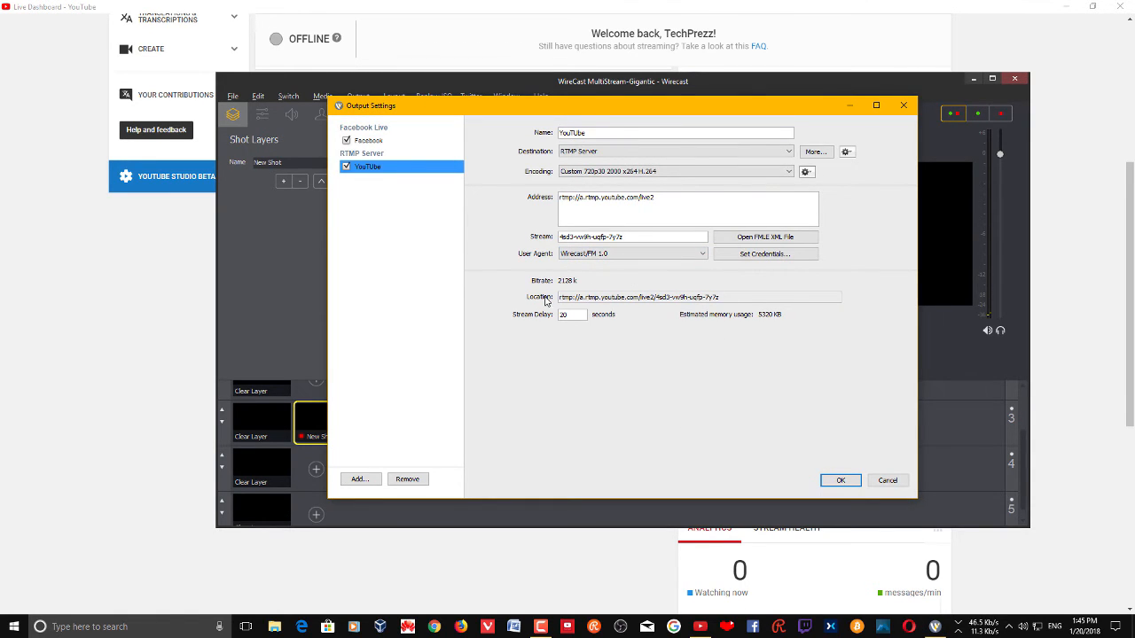
click(852, 485)
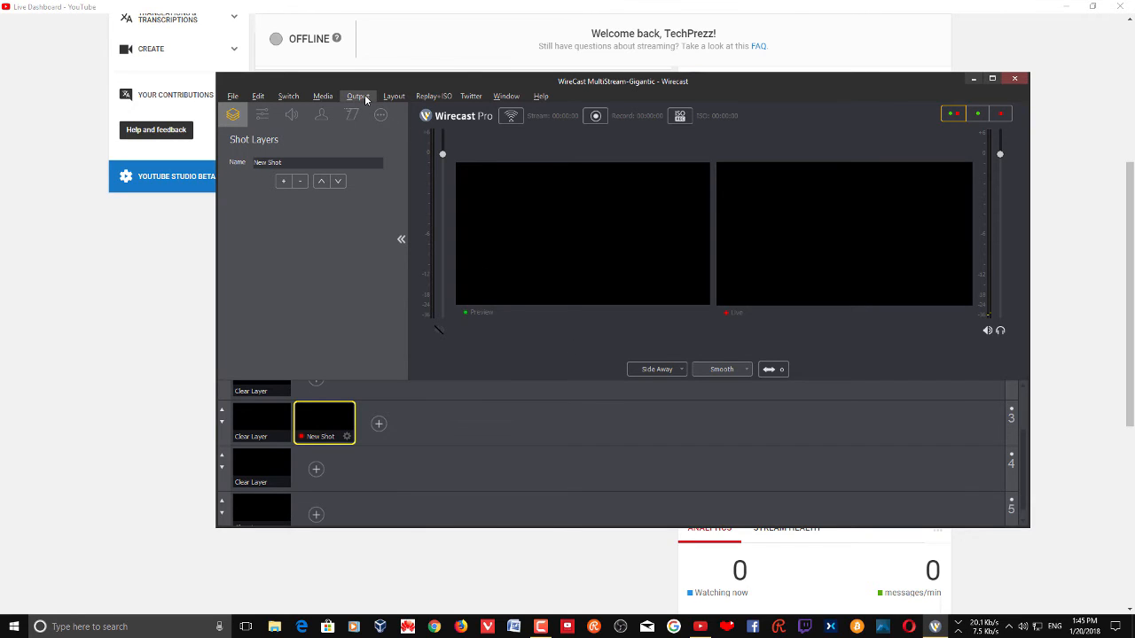
Step: Add the media file 2048.jpg from the Sample Pictures folder as a new shot on layer 3
click(376, 427)
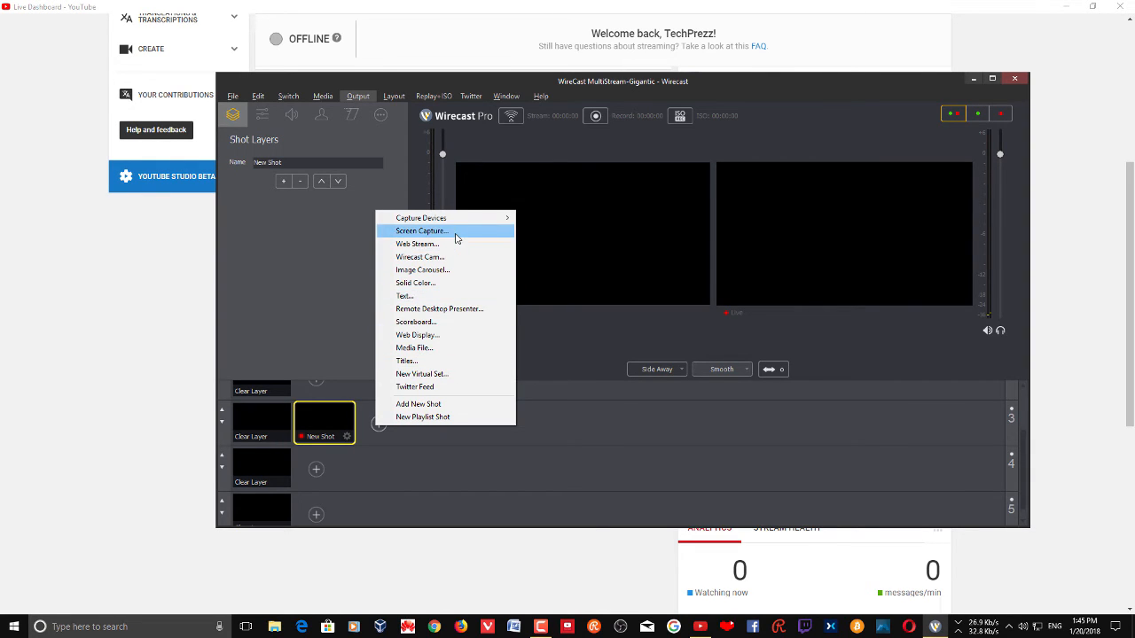
click(442, 352)
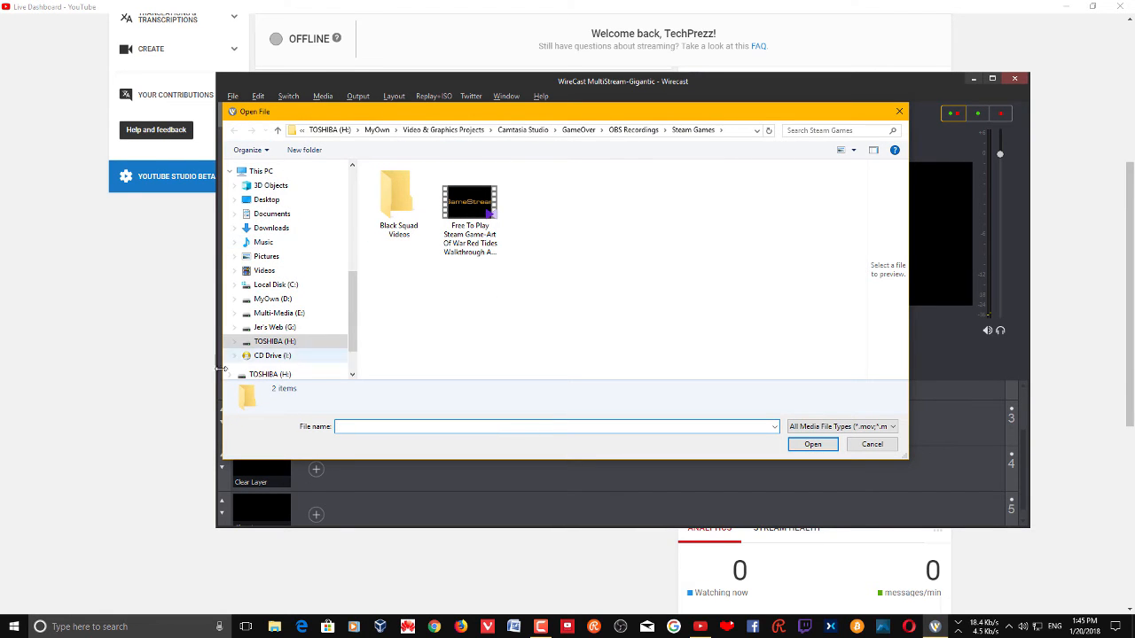
scroll(286, 326, down, 1)
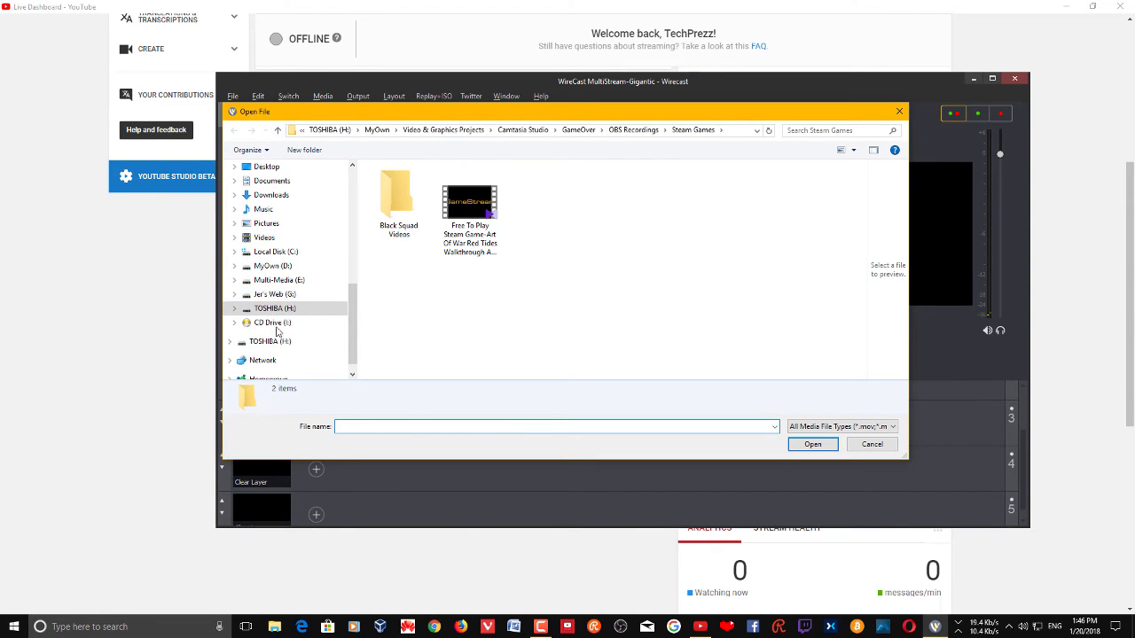
click(267, 224)
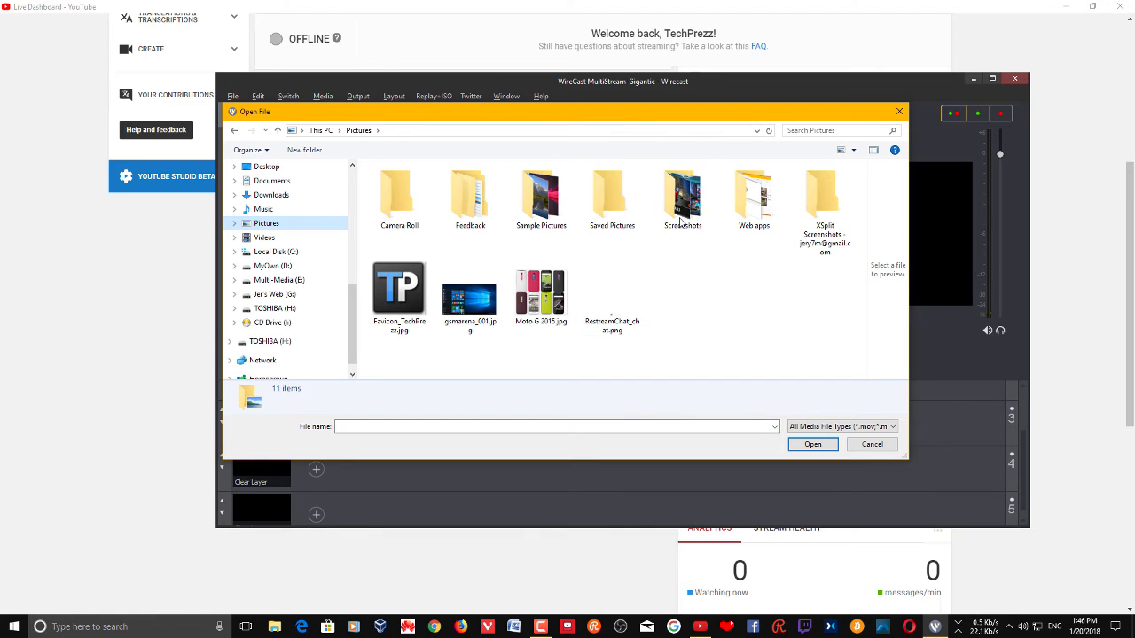
double_click(541, 199)
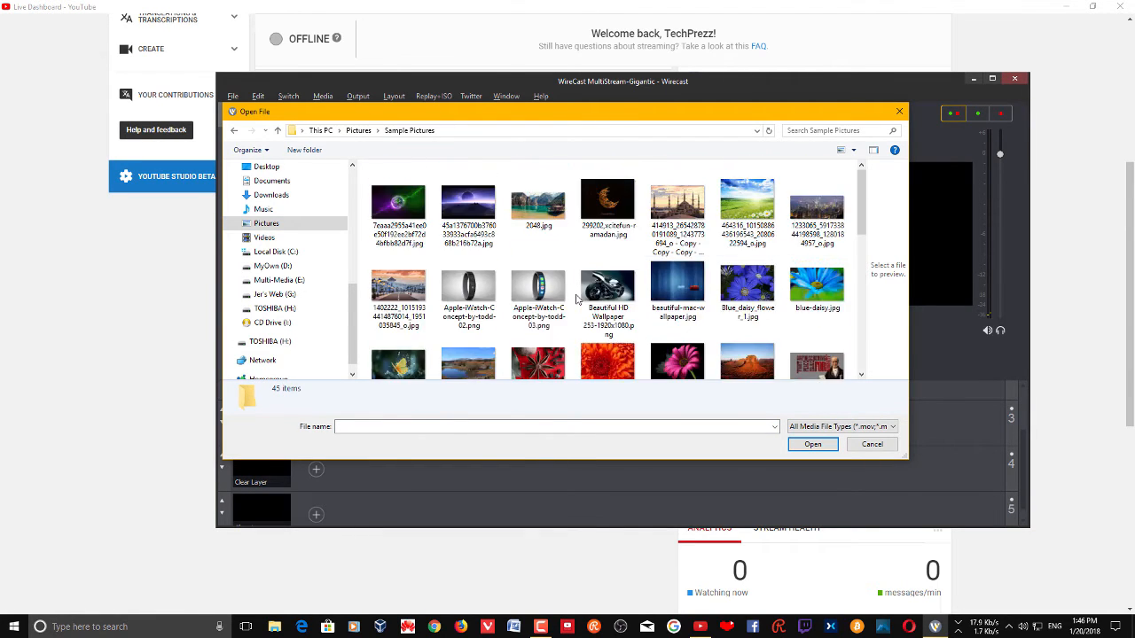
click(543, 199)
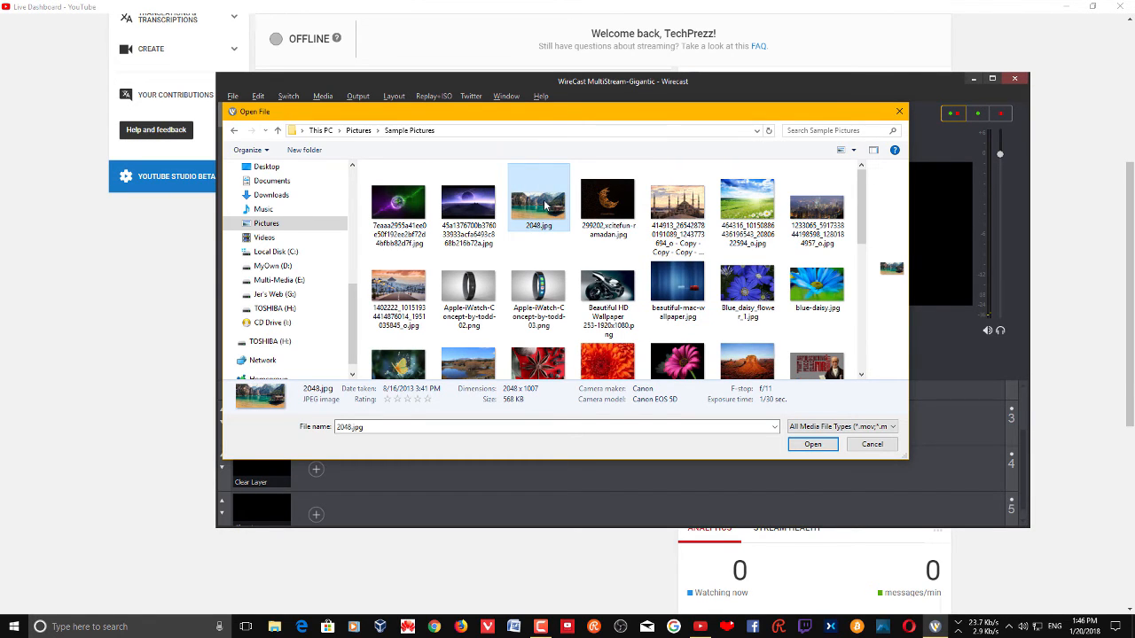
double_click(545, 206)
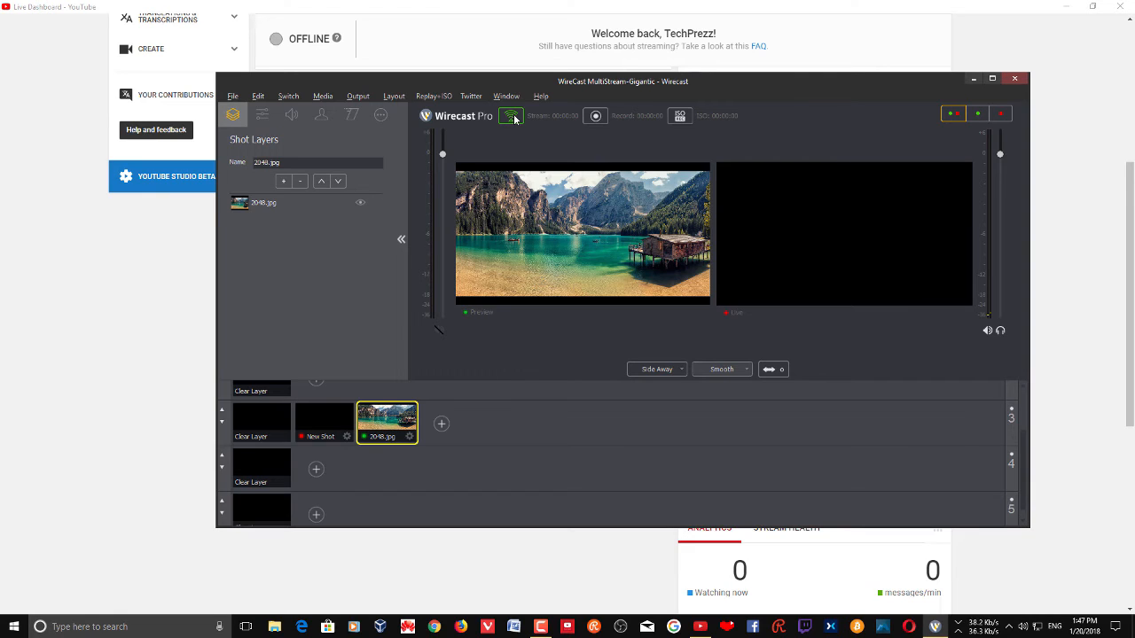
Step: Start broadcasting, take the 2048.jpg shot live, and check which outputs are broadcasting
click(512, 117)
click(769, 371)
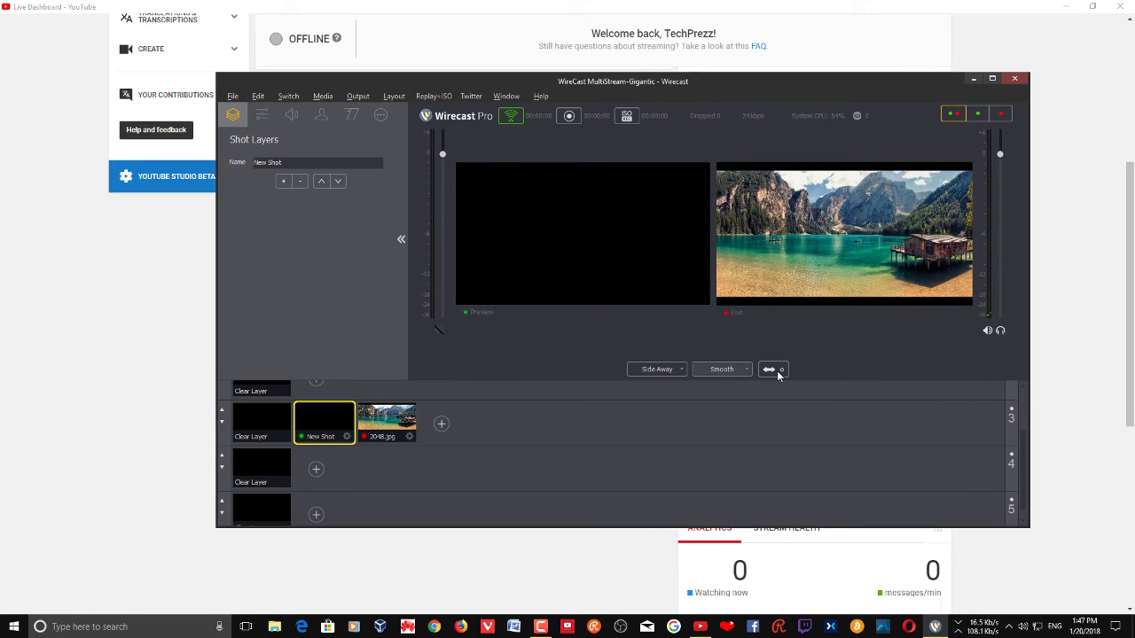
click(359, 96)
mouse_move(397, 133)
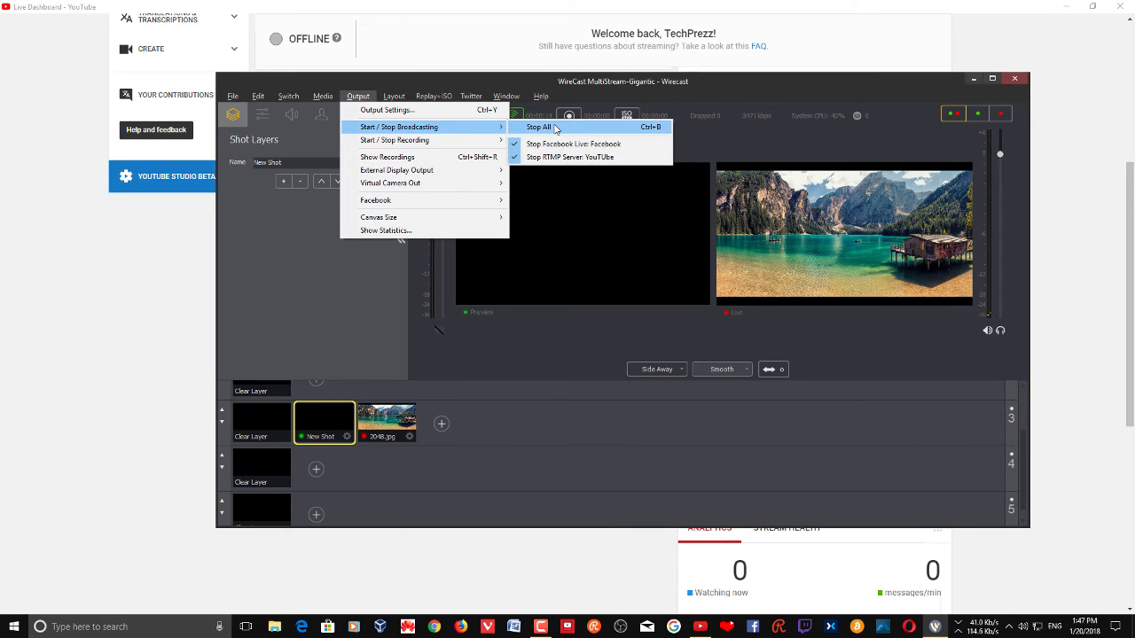
click(719, 141)
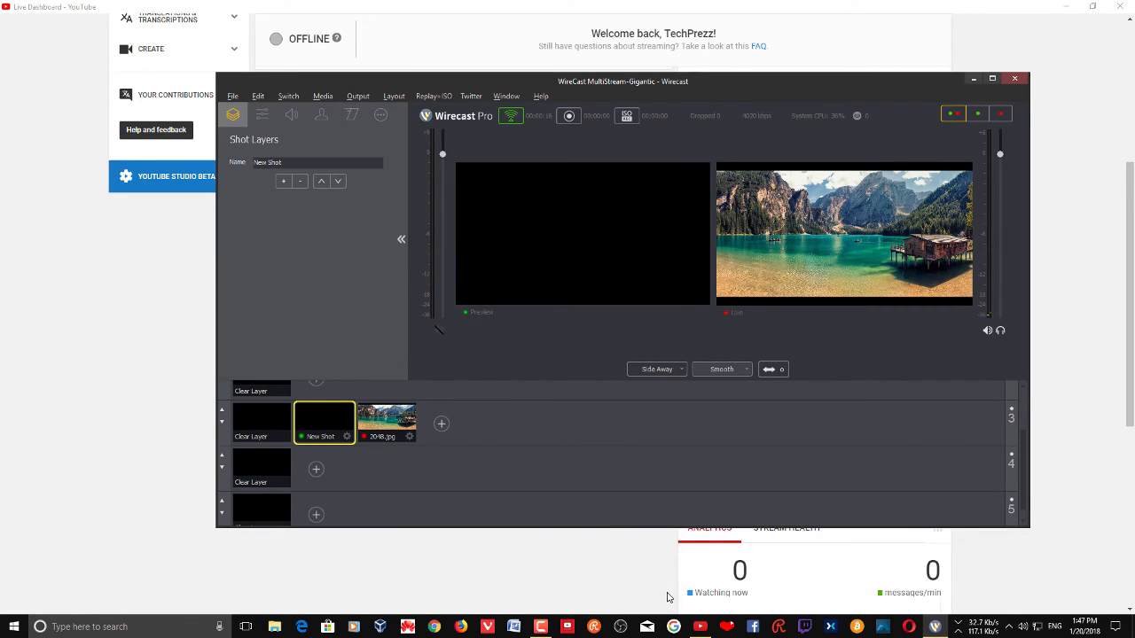
Step: Switch to the YouTube Live Dashboard and check the live stream's status against Wirecast's broadcast
click(700, 627)
scroll(621, 300, up, 4)
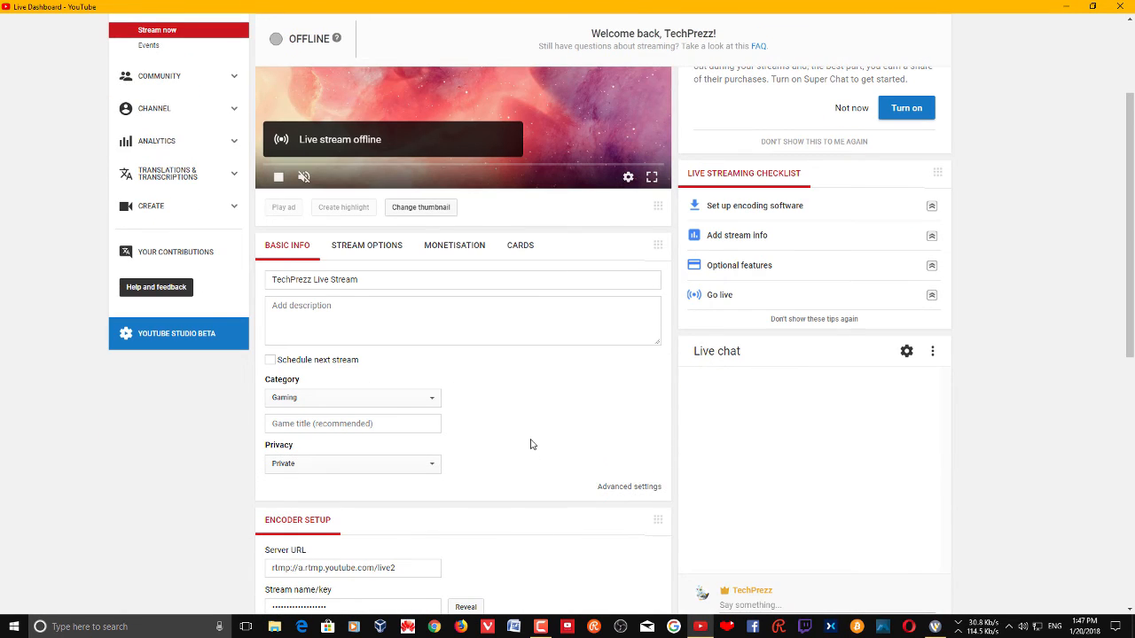
scroll(528, 448, up, 3)
scroll(529, 425, down, 3)
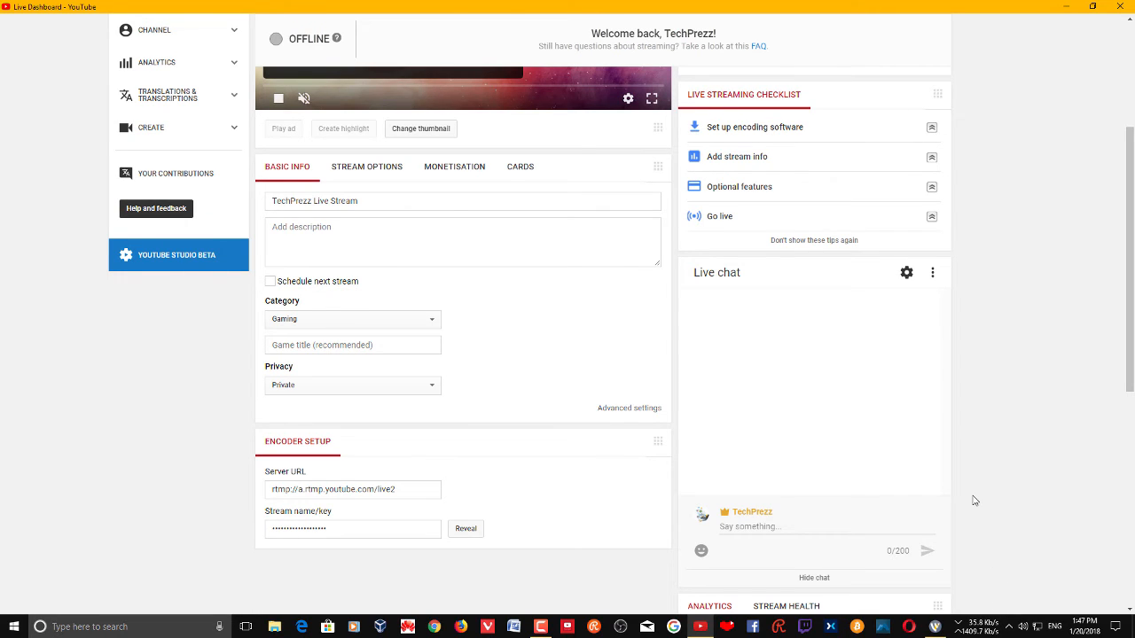
scroll(975, 479, up, 3)
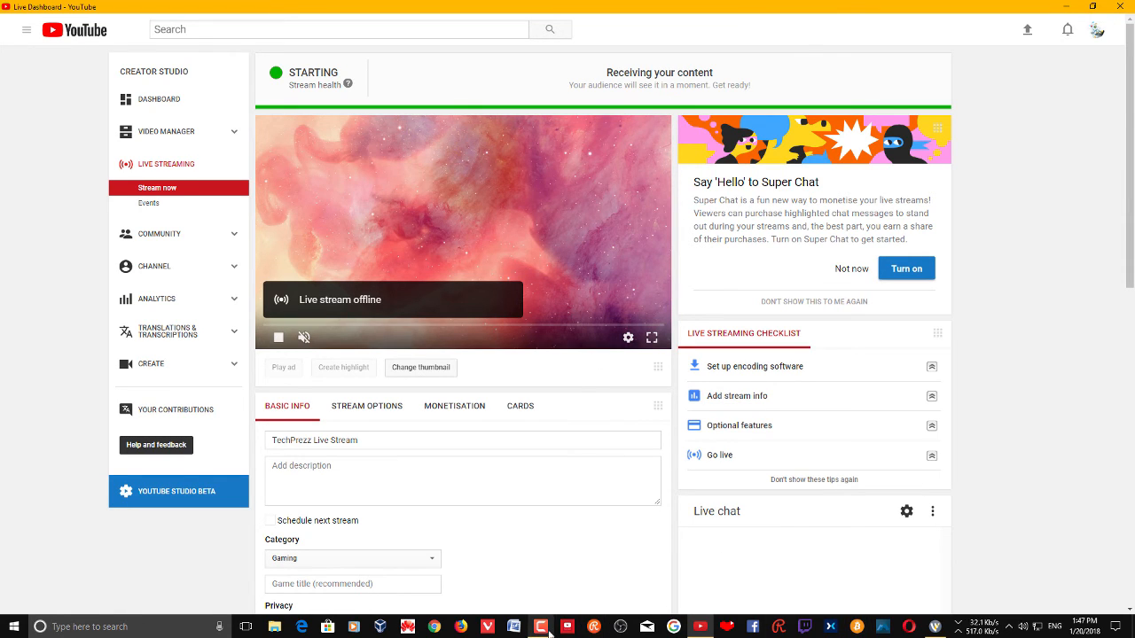
mouse_move(548, 632)
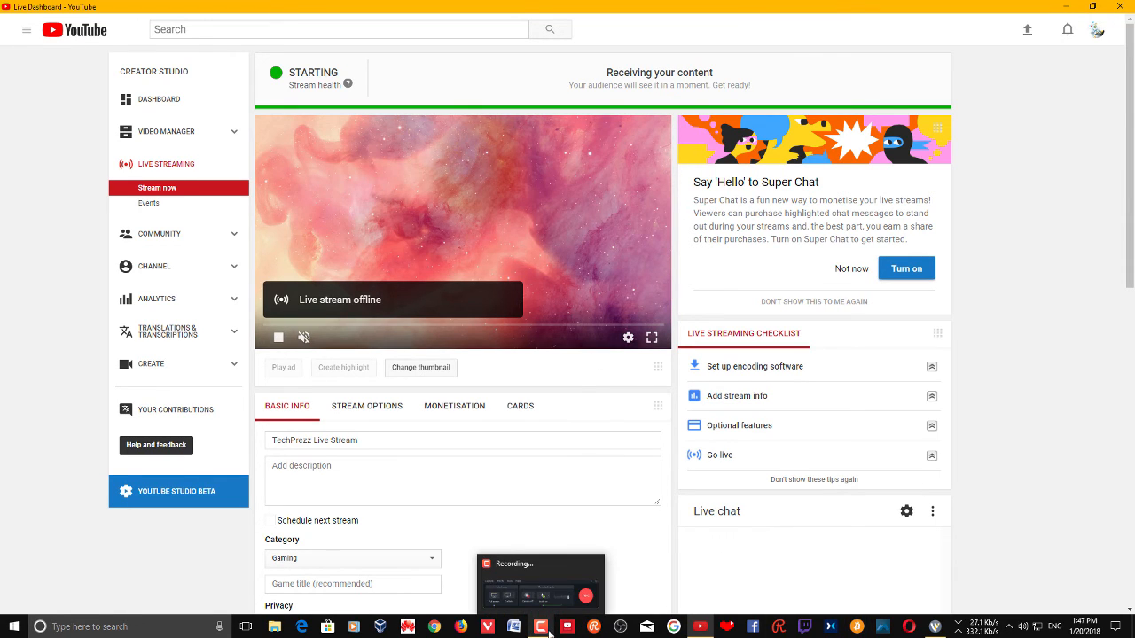
click(934, 627)
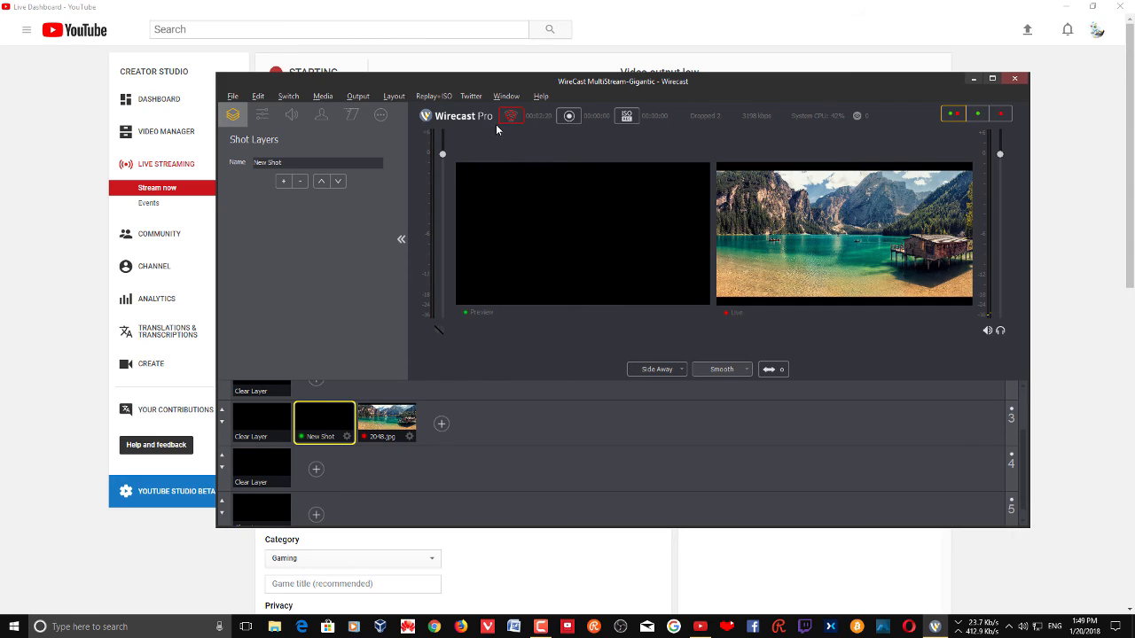
click(972, 79)
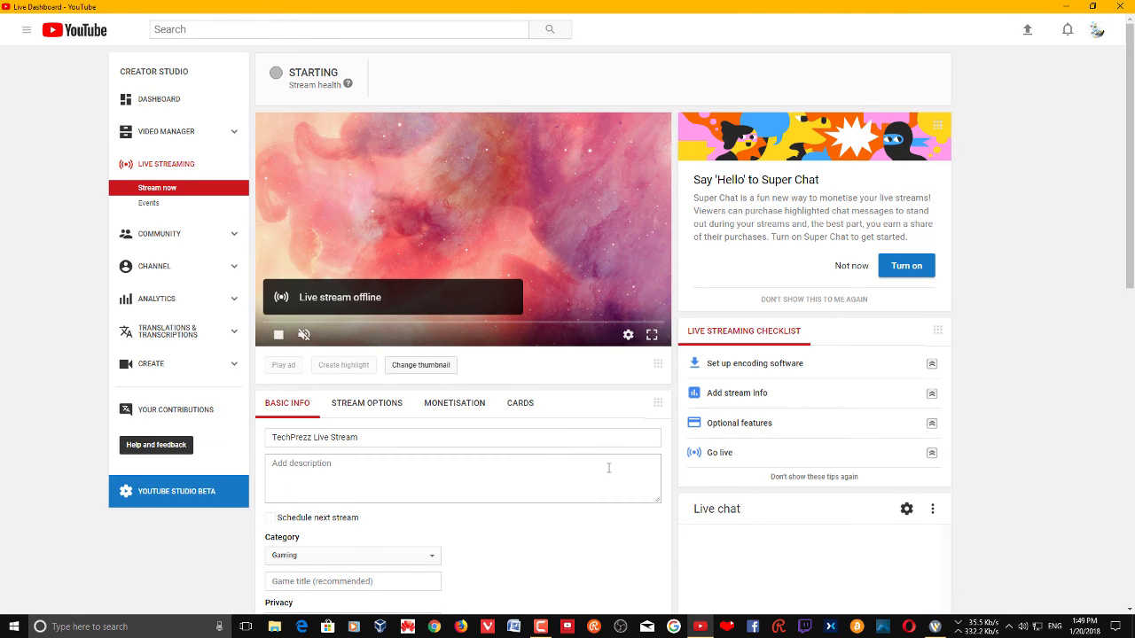
Step: Return to Wirecast, restart the broadcast, and dismiss the Facebook publishing message
click(935, 627)
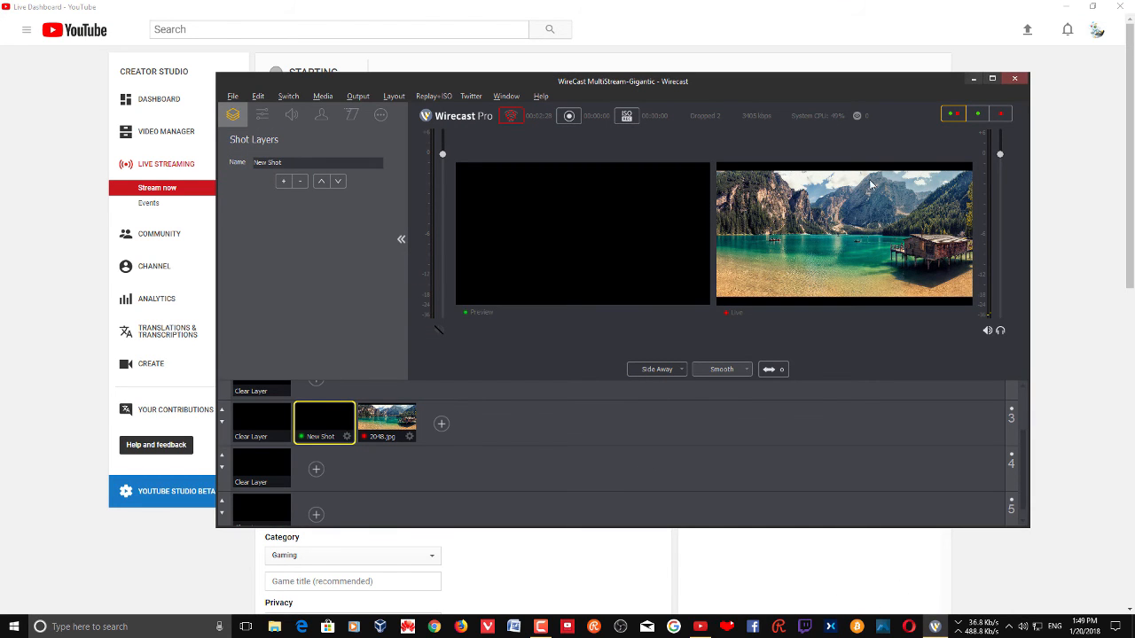
click(511, 116)
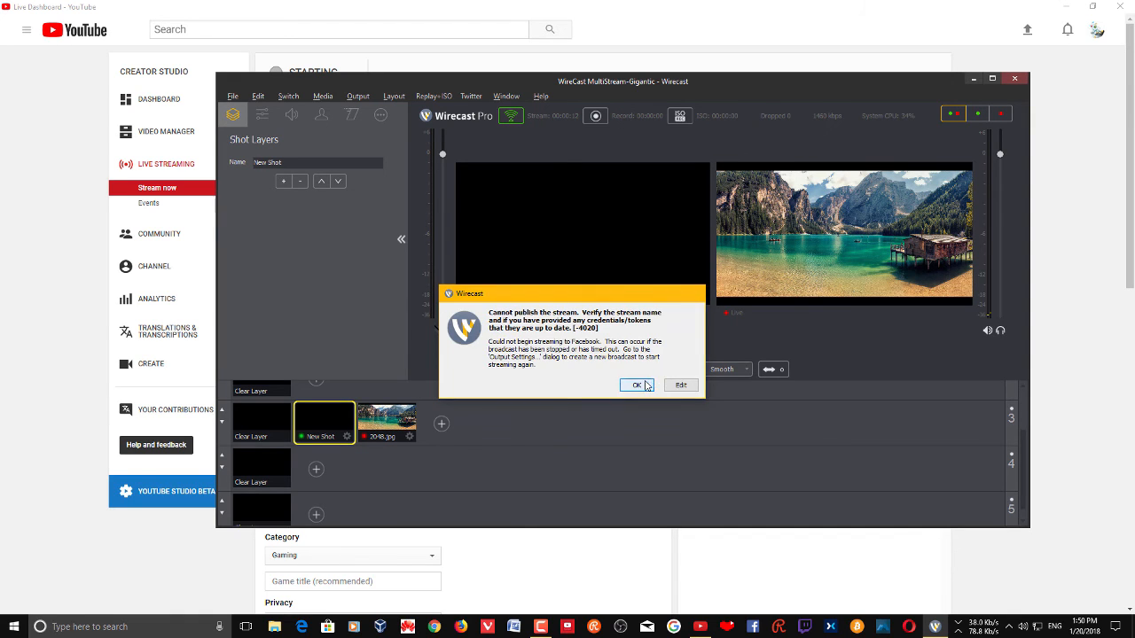
click(639, 385)
Step: Try to start broadcasting the Facebook Live output on its own
click(357, 96)
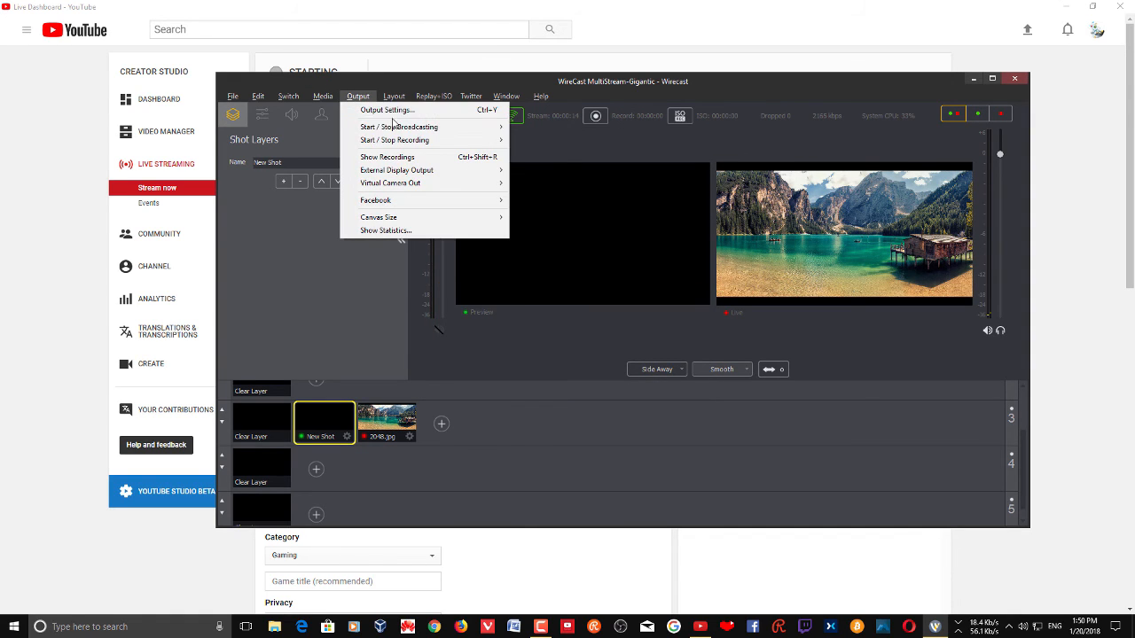
click(560, 145)
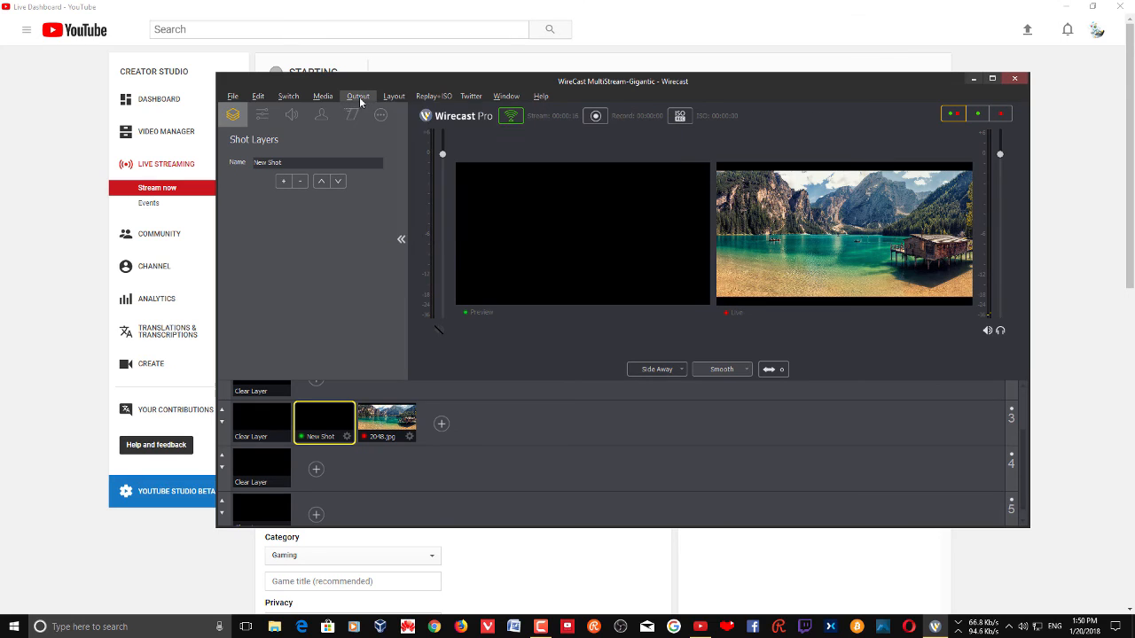
click(359, 97)
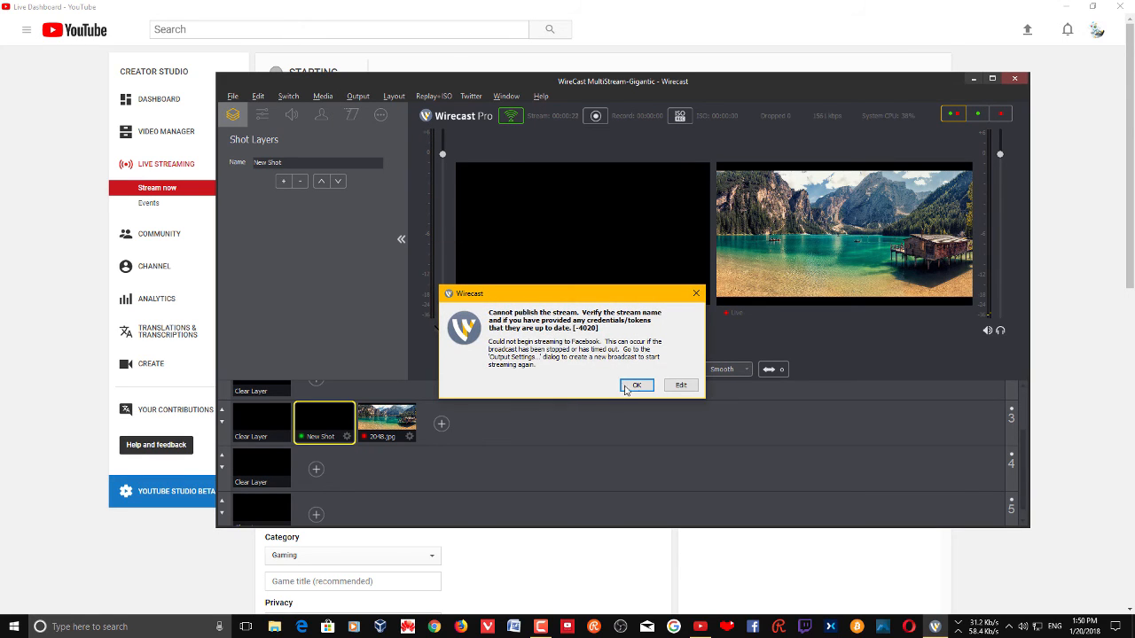
click(637, 385)
Step: Open the output settings, view the Facebook output without changing it, accept the dialog, and dismiss the Facebook publishing message
click(358, 96)
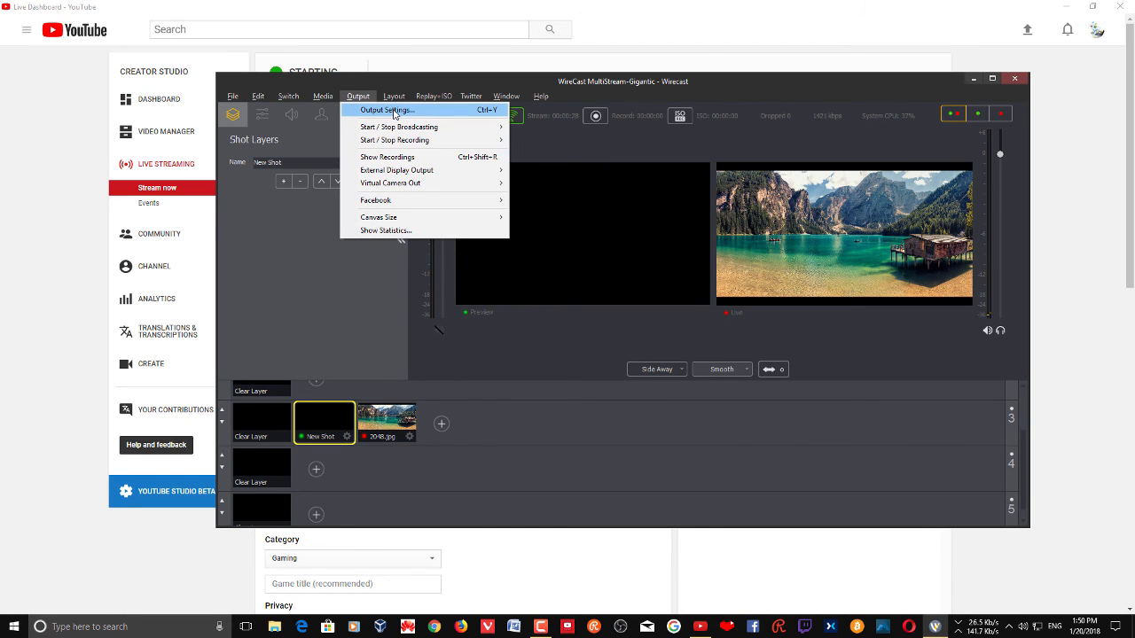
click(399, 111)
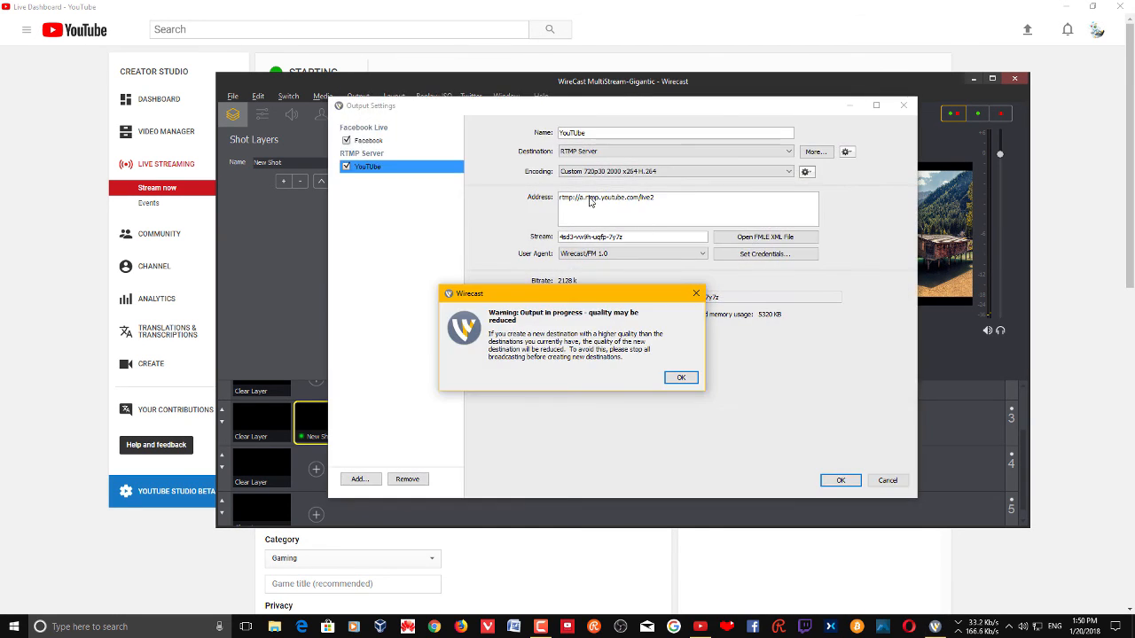
click(681, 378)
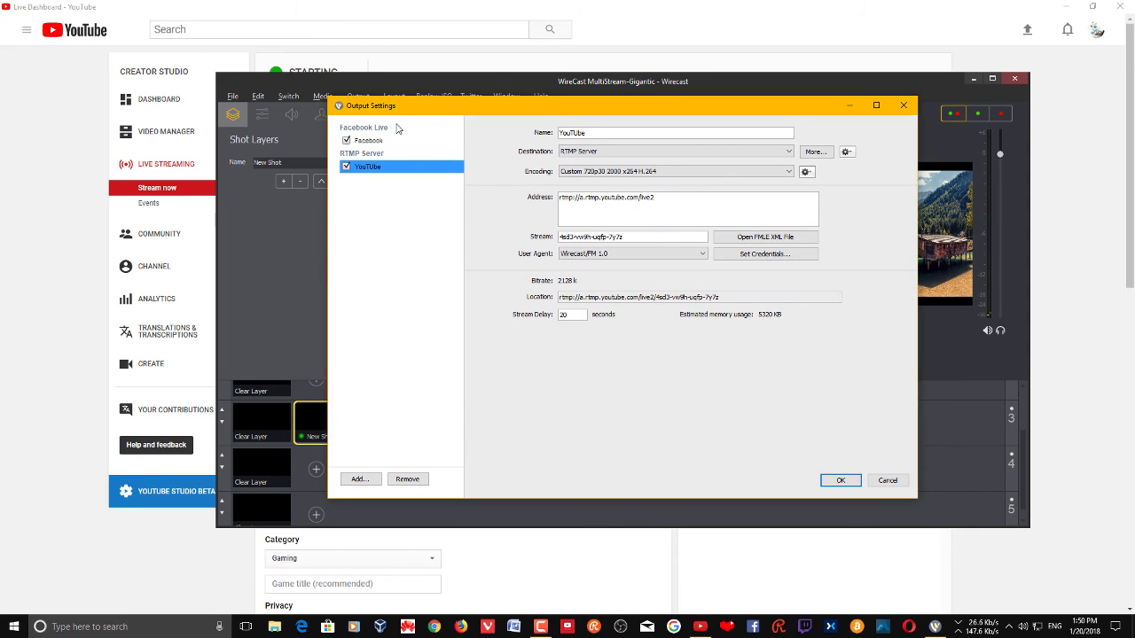
click(390, 144)
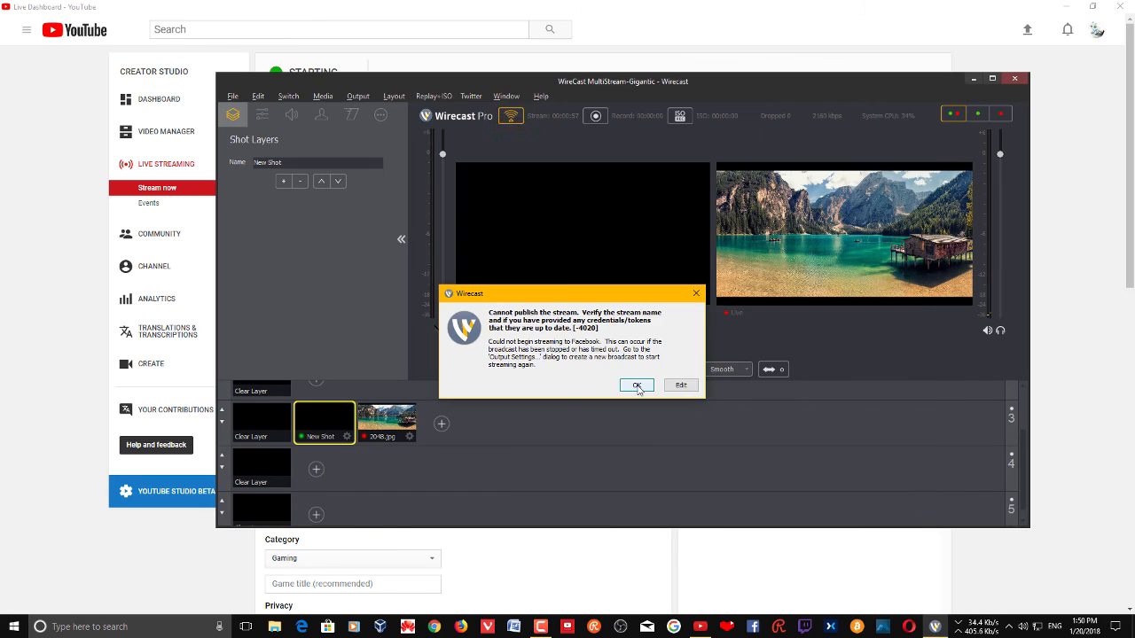
click(844, 481)
click(637, 387)
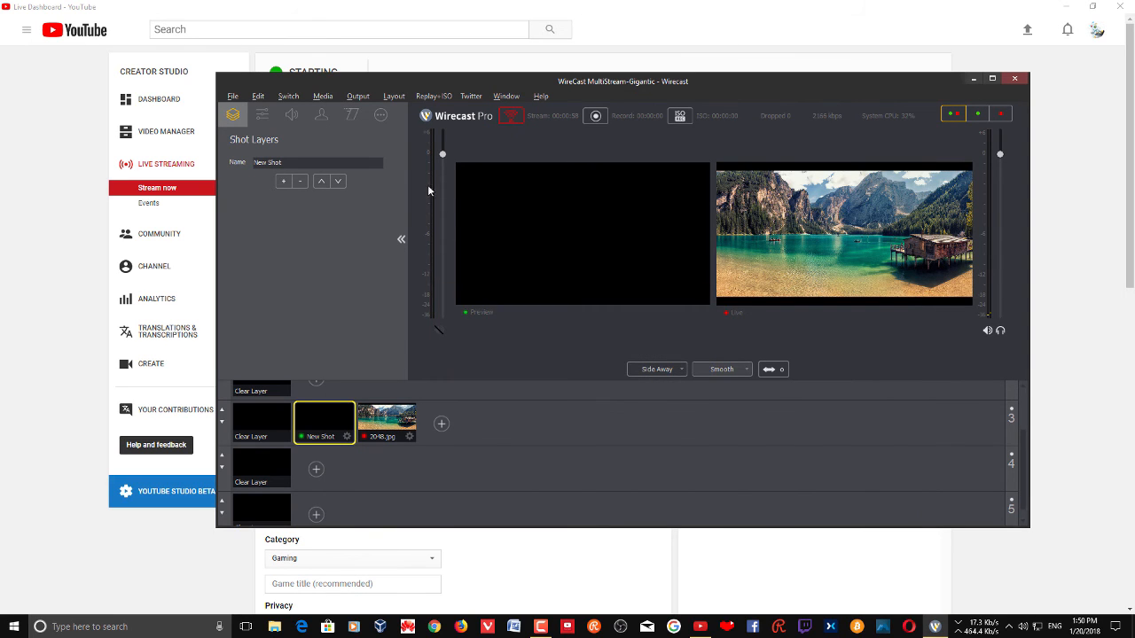
Step: Stop the broadcast and create a new Facebook Live broadcast for the Facebook output in the output settings
click(358, 96)
click(384, 110)
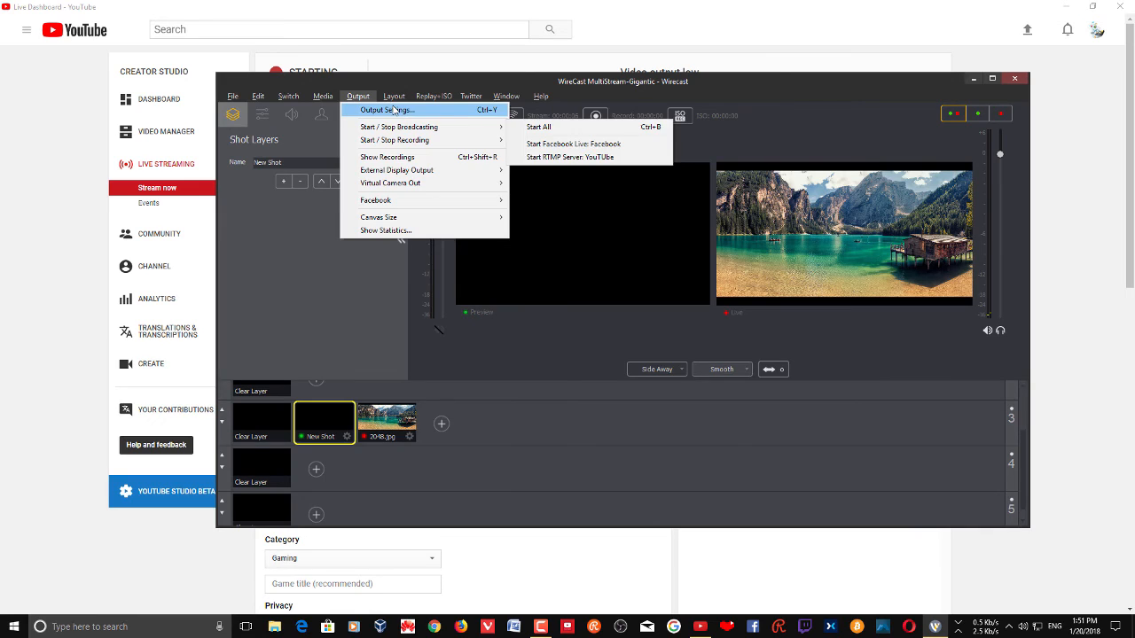
click(393, 110)
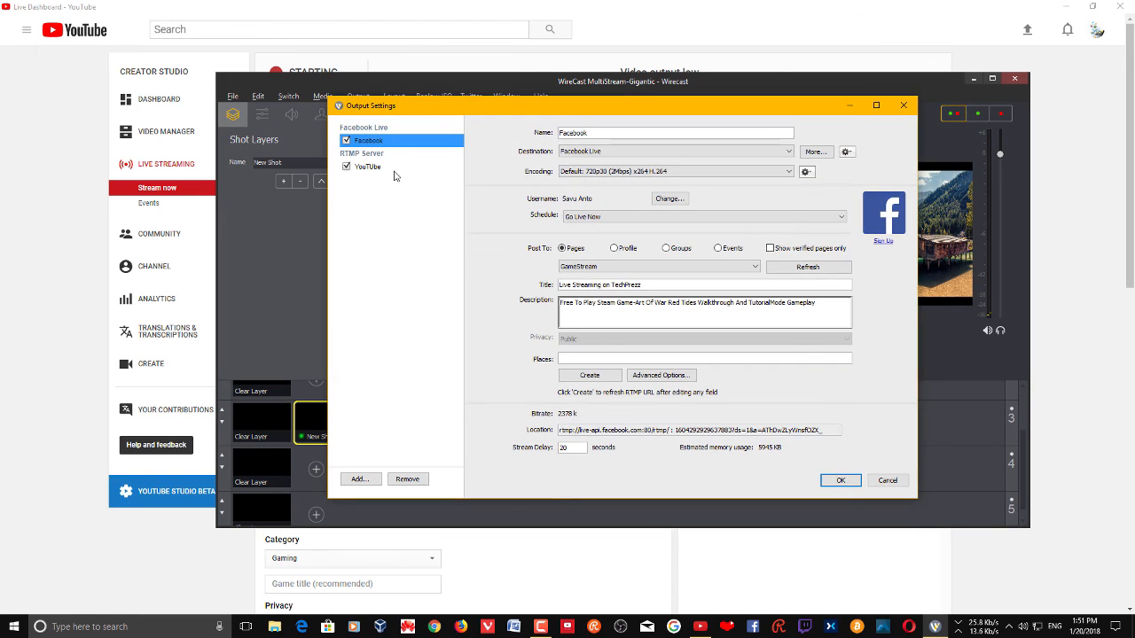
click(591, 376)
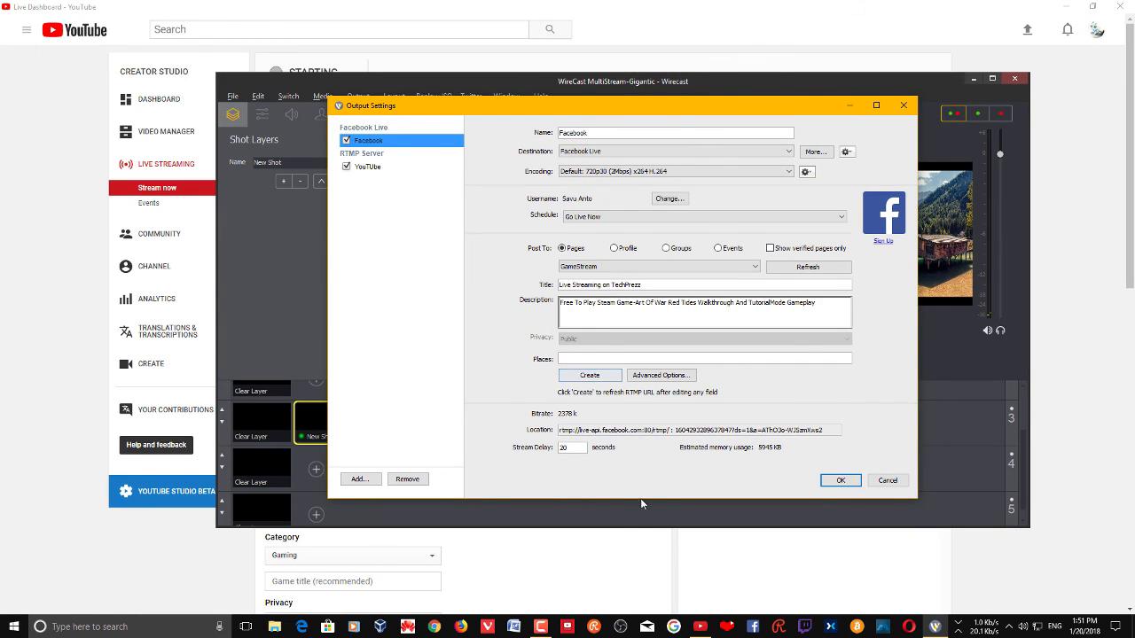
click(841, 481)
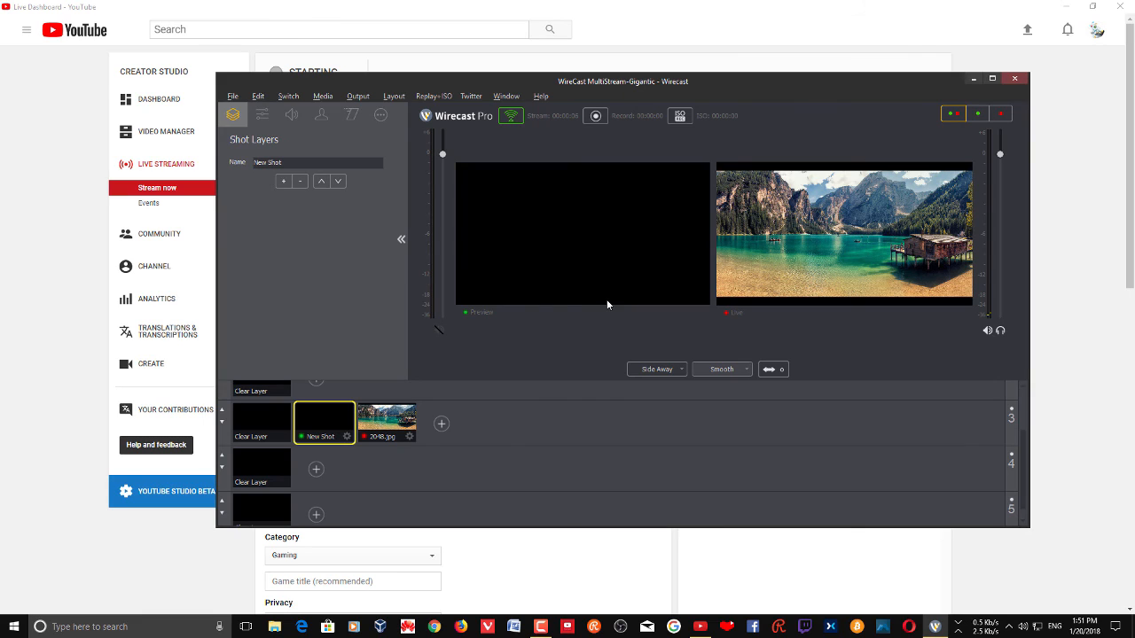
Step: Start broadcasting again and check whether both the Facebook Live and YouTube RTMP Server outputs are streaming
click(358, 96)
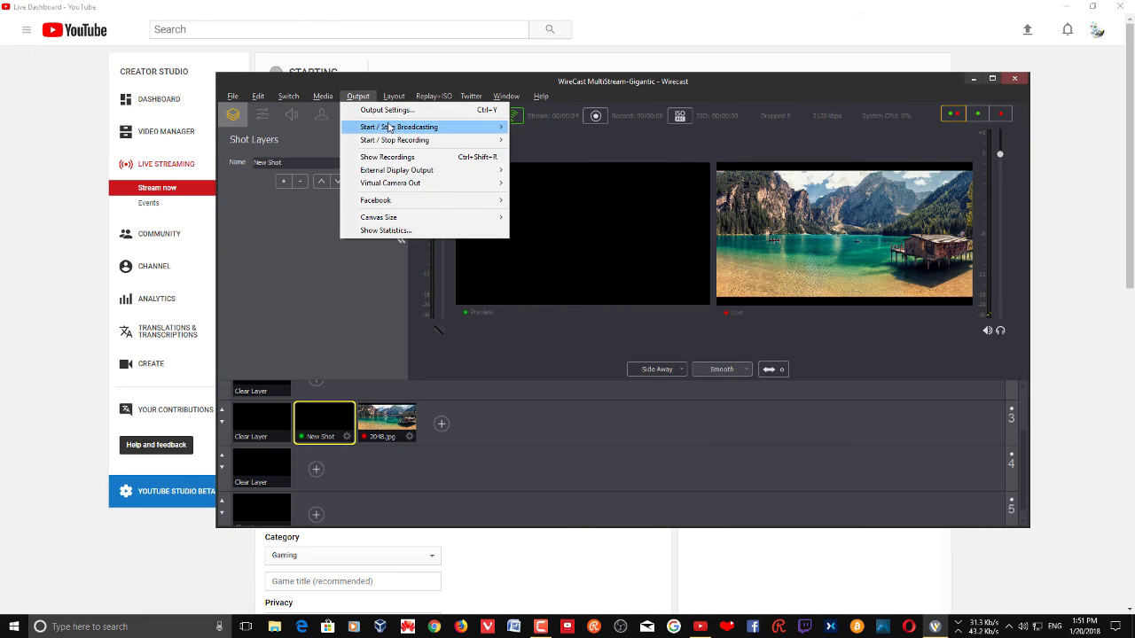
mouse_move(389, 127)
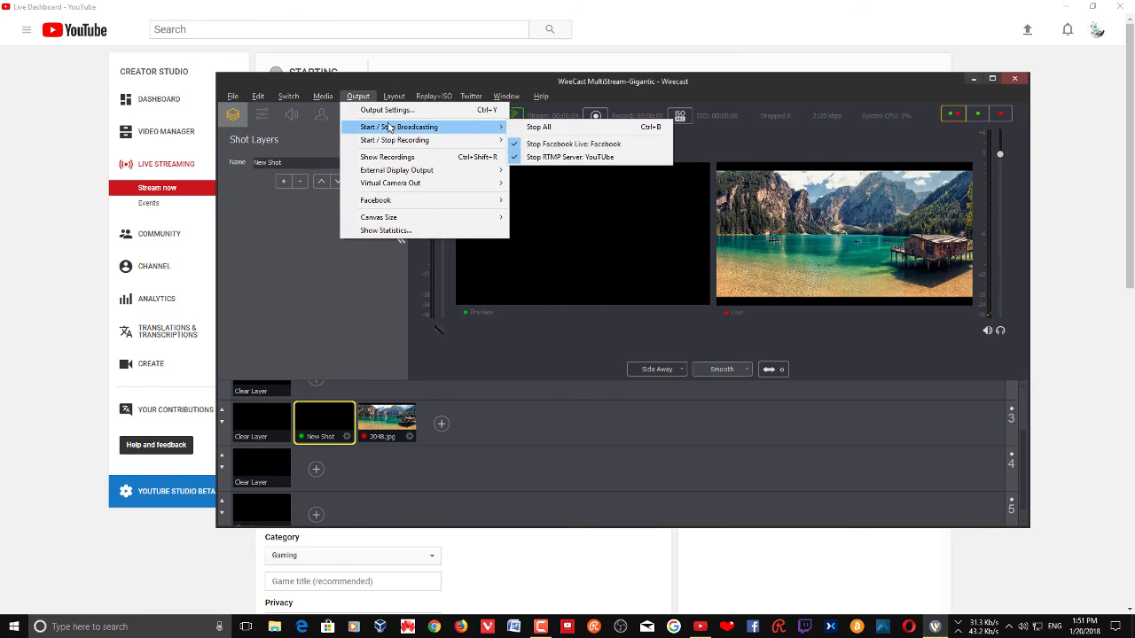
click(564, 87)
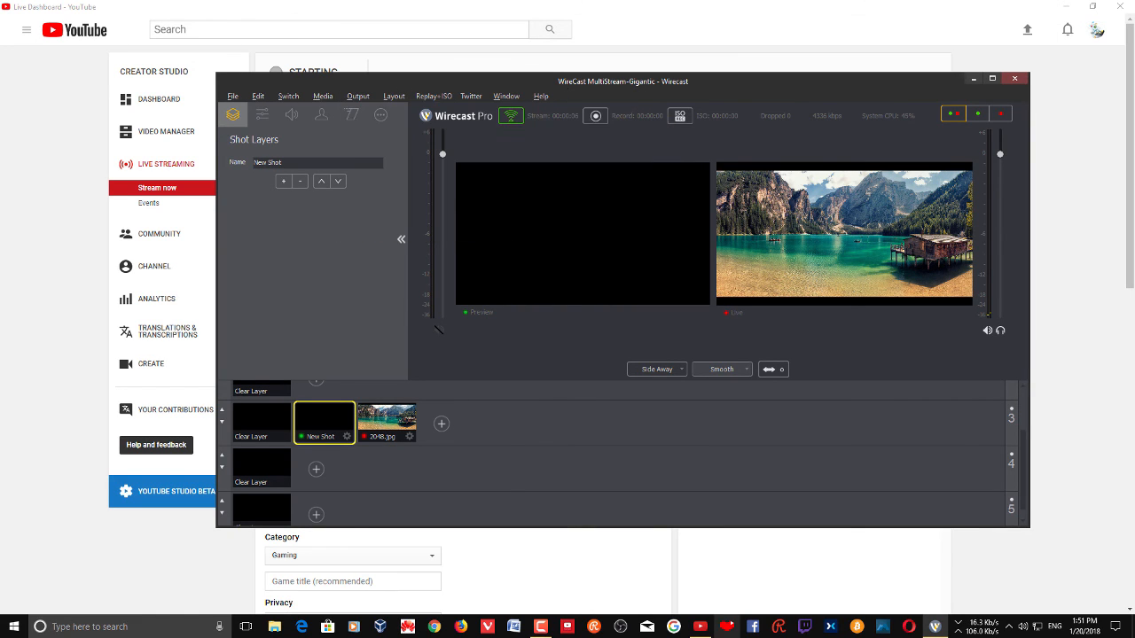
Step: Switch to Facebook, view the live video on the GameStream page, and return to Wirecast
click(752, 627)
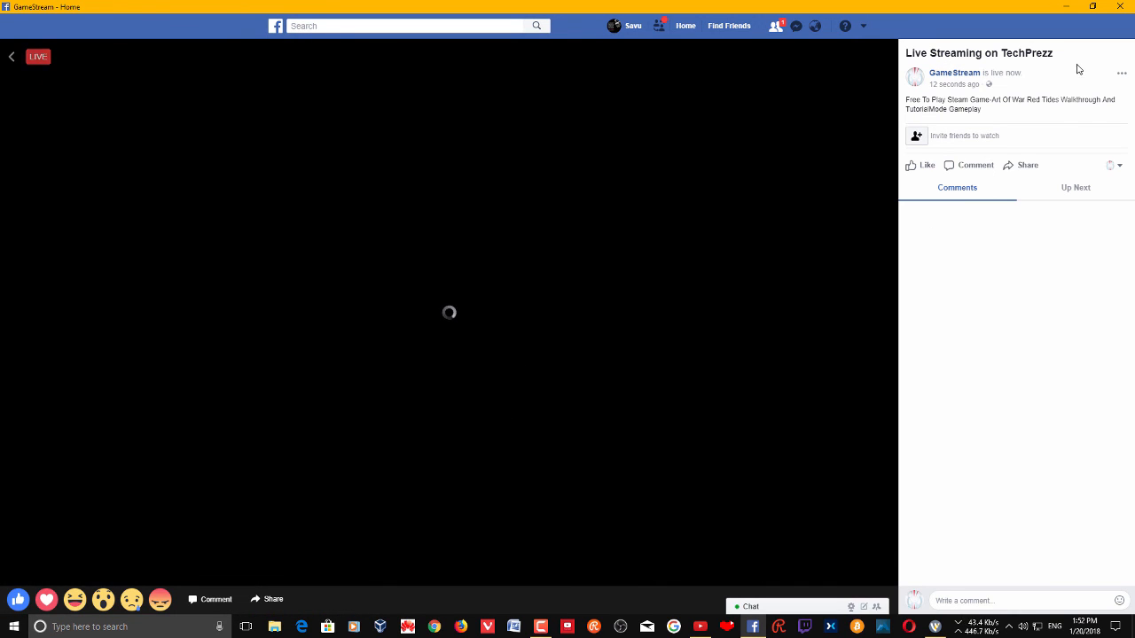
click(1079, 27)
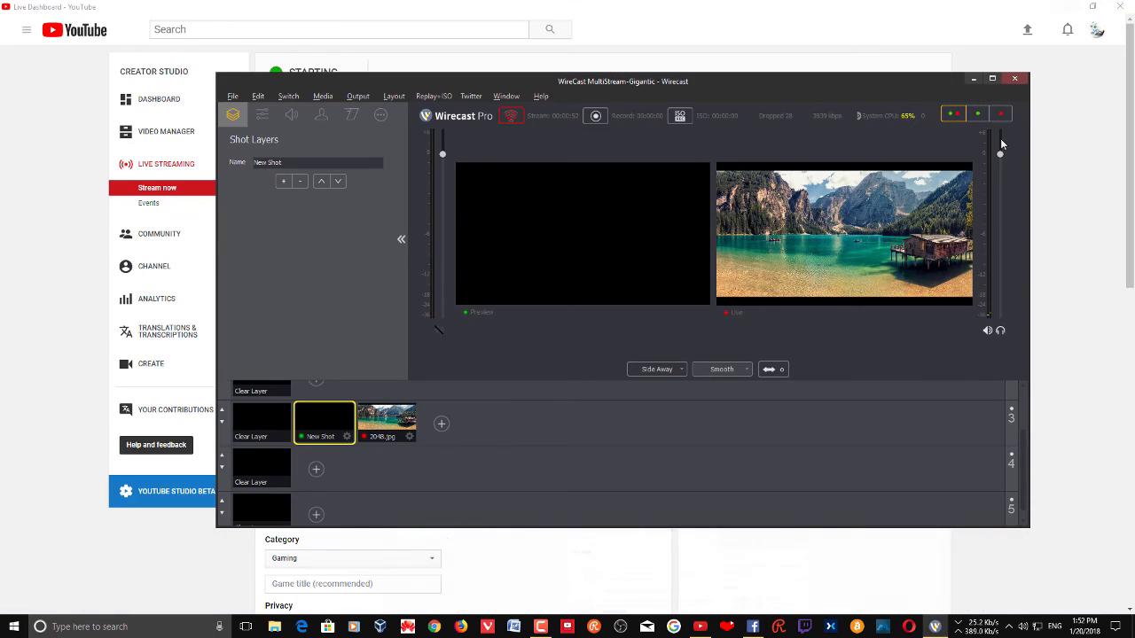
click(1069, 6)
Step: Reopen the output settings past the quality warning and review the Facebook and YouTube outputs
click(358, 96)
click(369, 110)
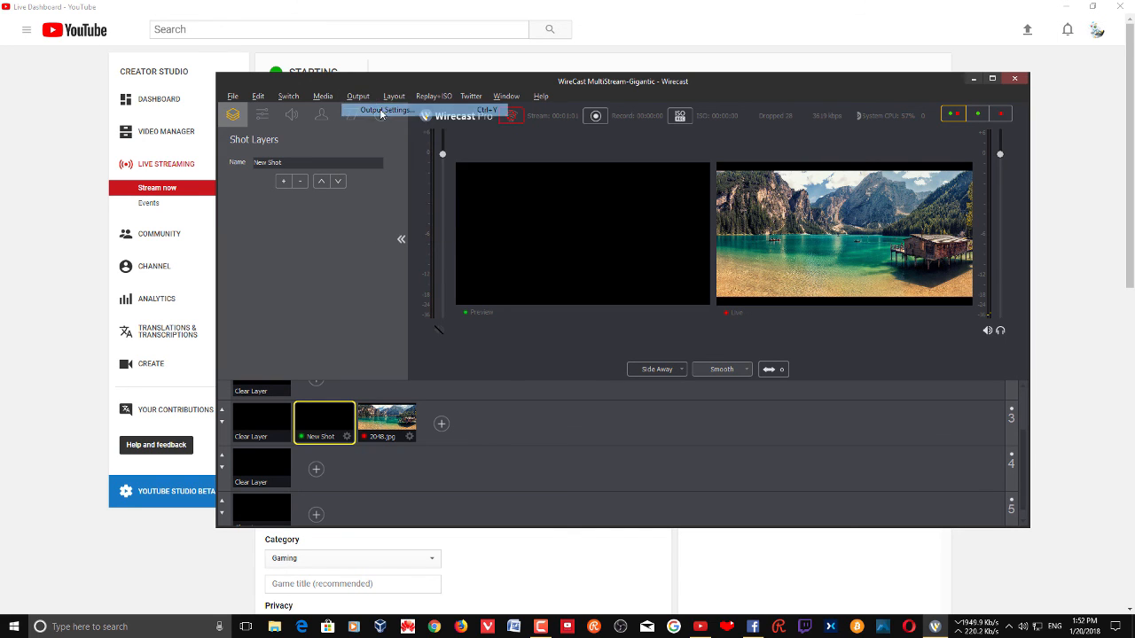
click(679, 380)
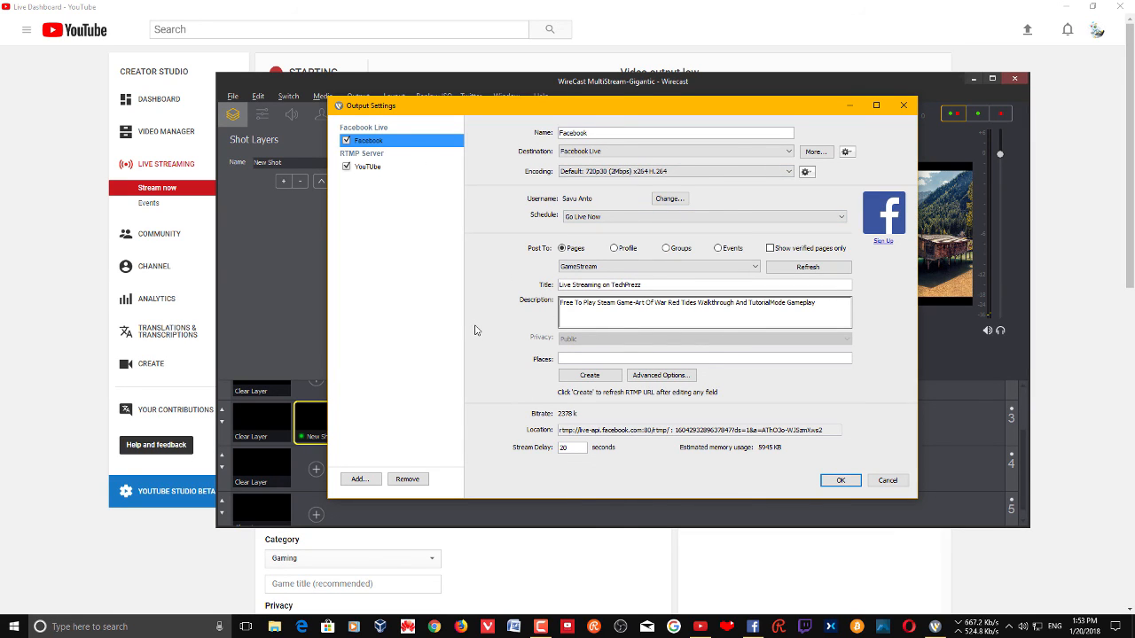
click(389, 169)
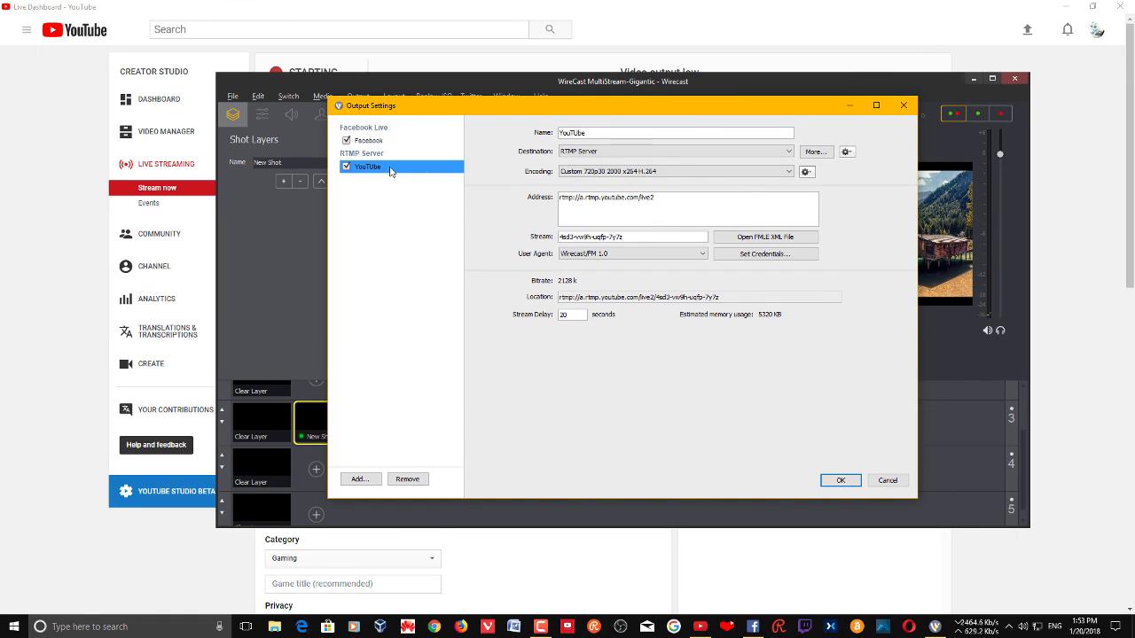